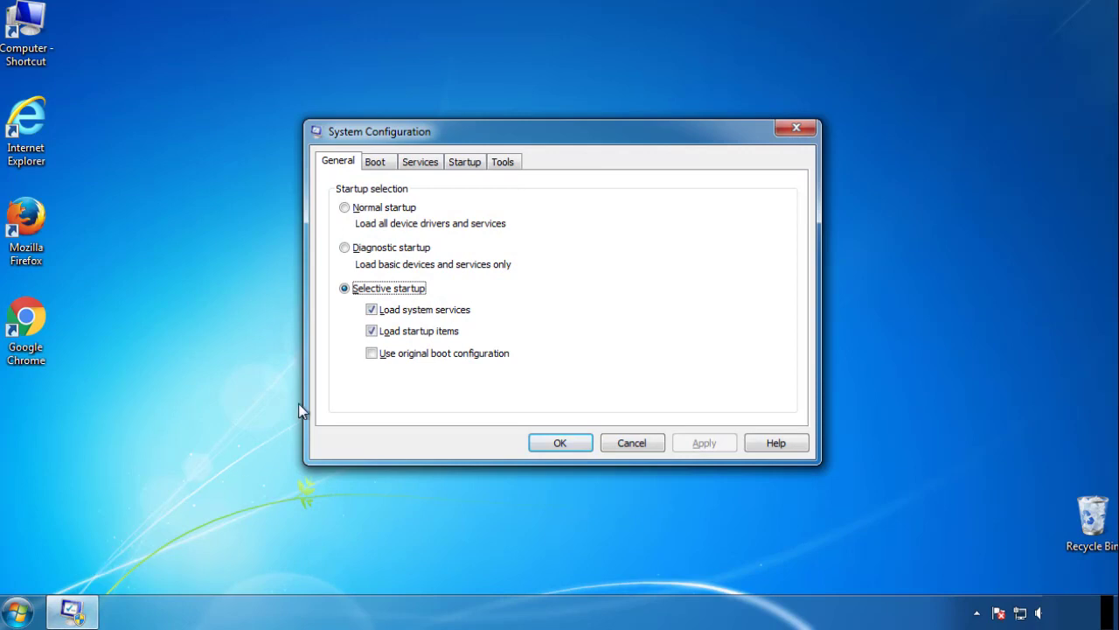
Step: Enable Safe boot with the Minimal option, restart the computer to apply it, and dismiss the safe mode help window
click(373, 162)
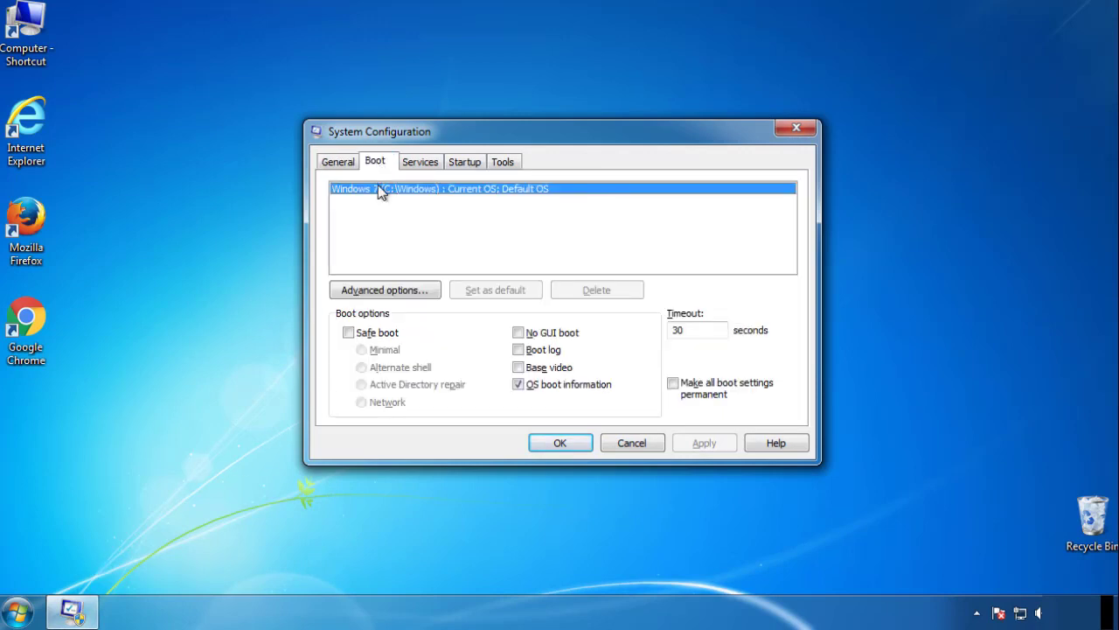
click(348, 333)
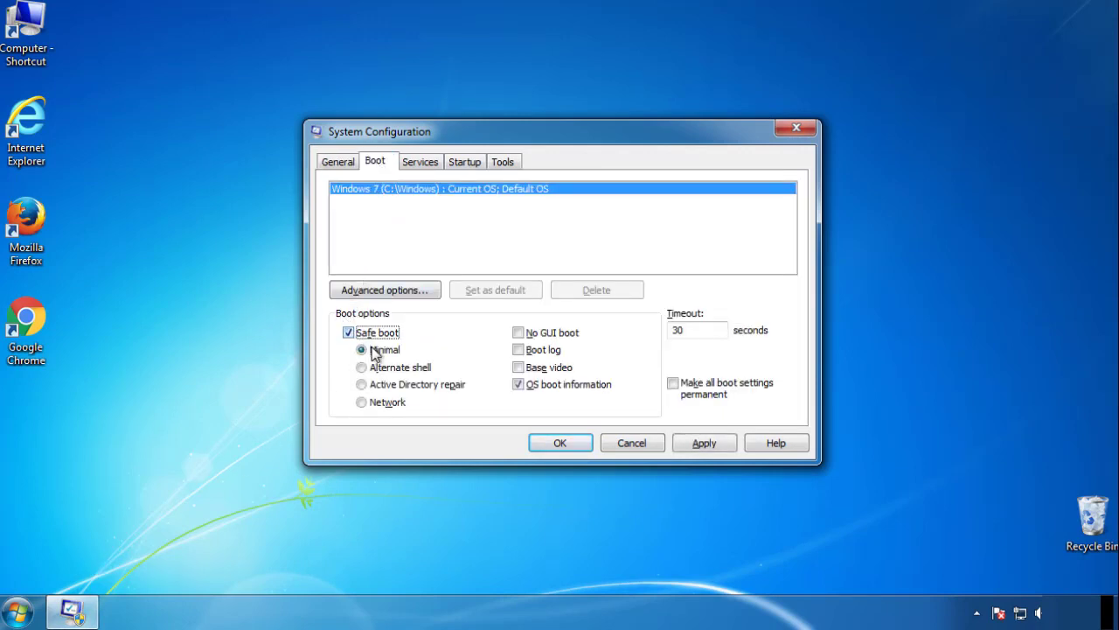
click(566, 443)
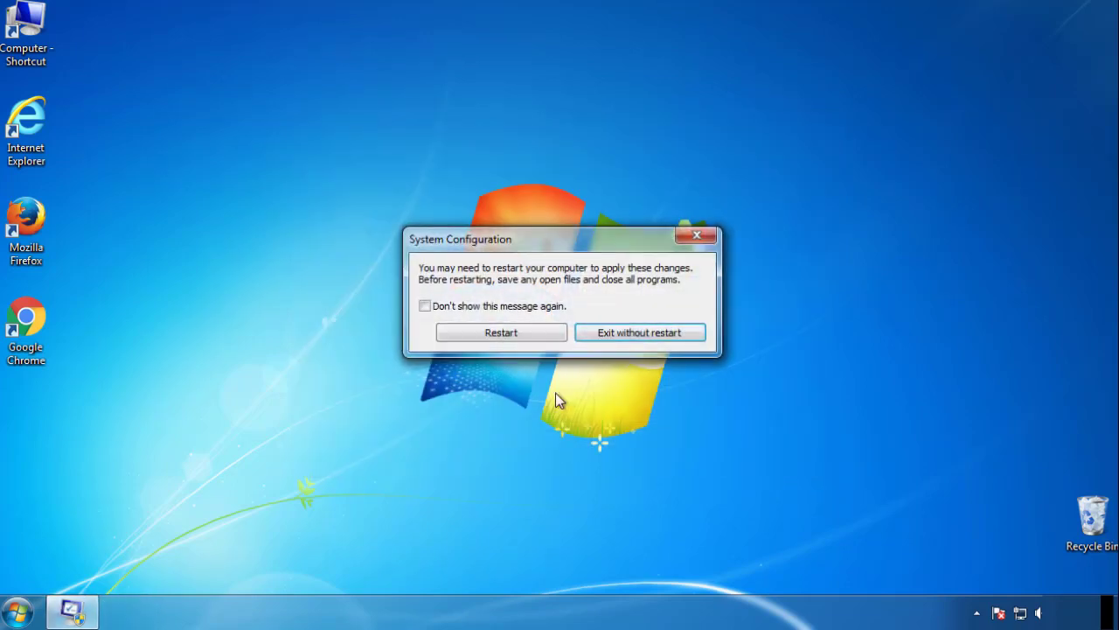
click(503, 333)
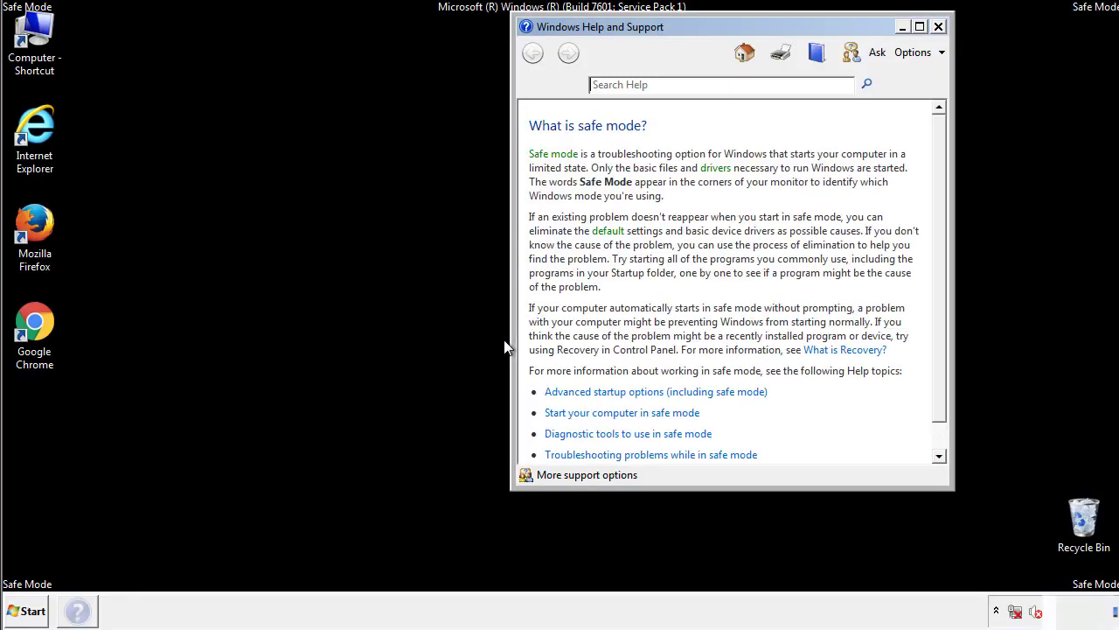
click(938, 26)
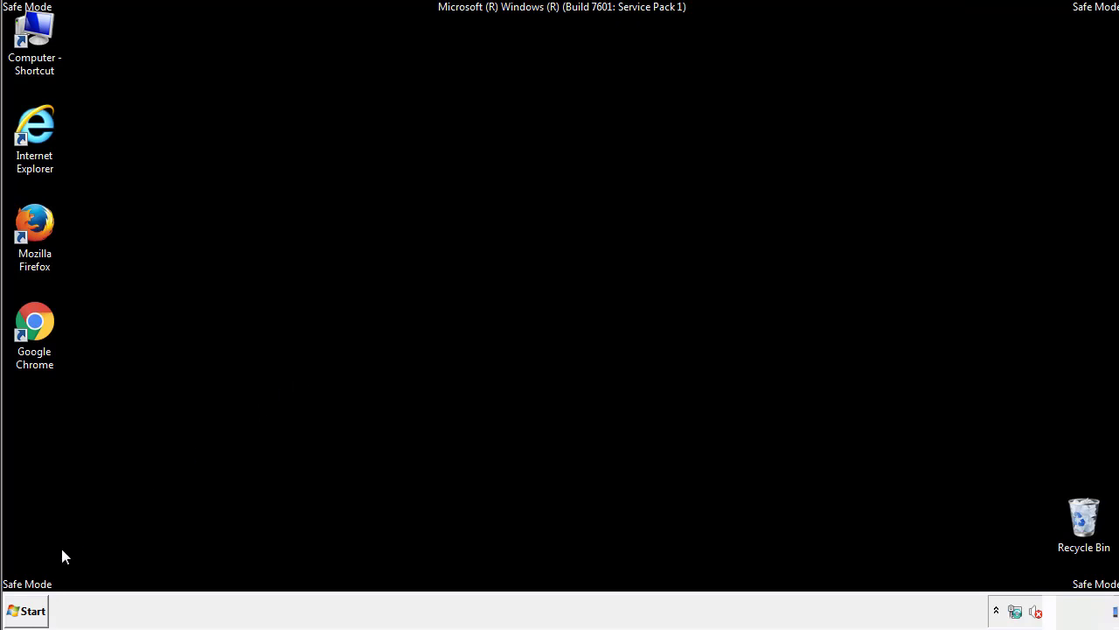
Step: In Control Panel's Folder Options, have hidden files, folders, and drives shown, confirm the view settings and close Control Panel
click(24, 611)
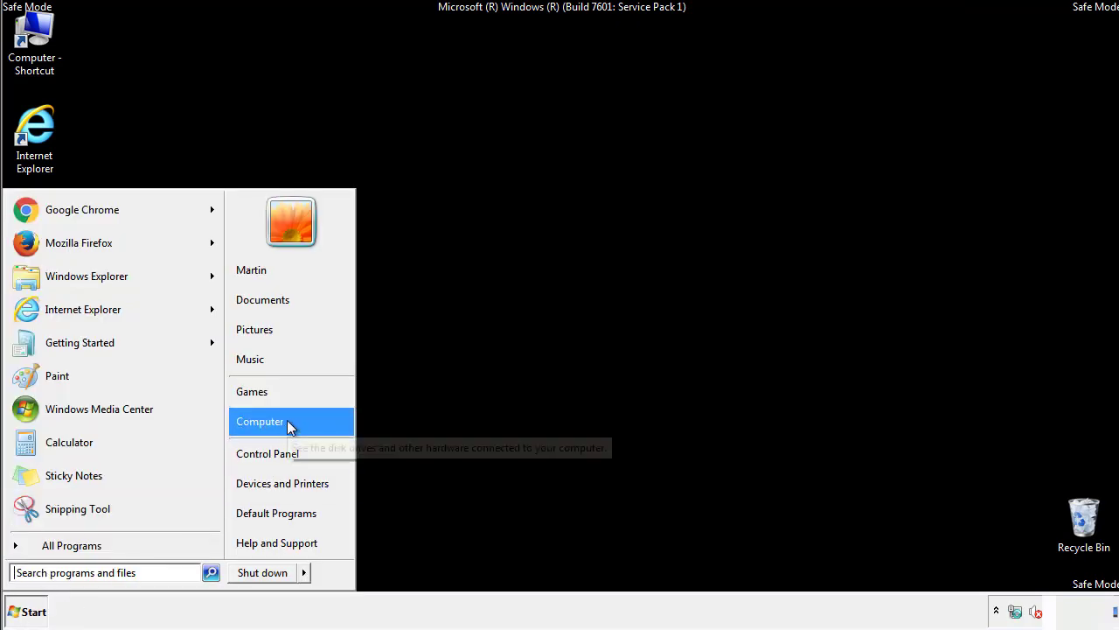
click(278, 452)
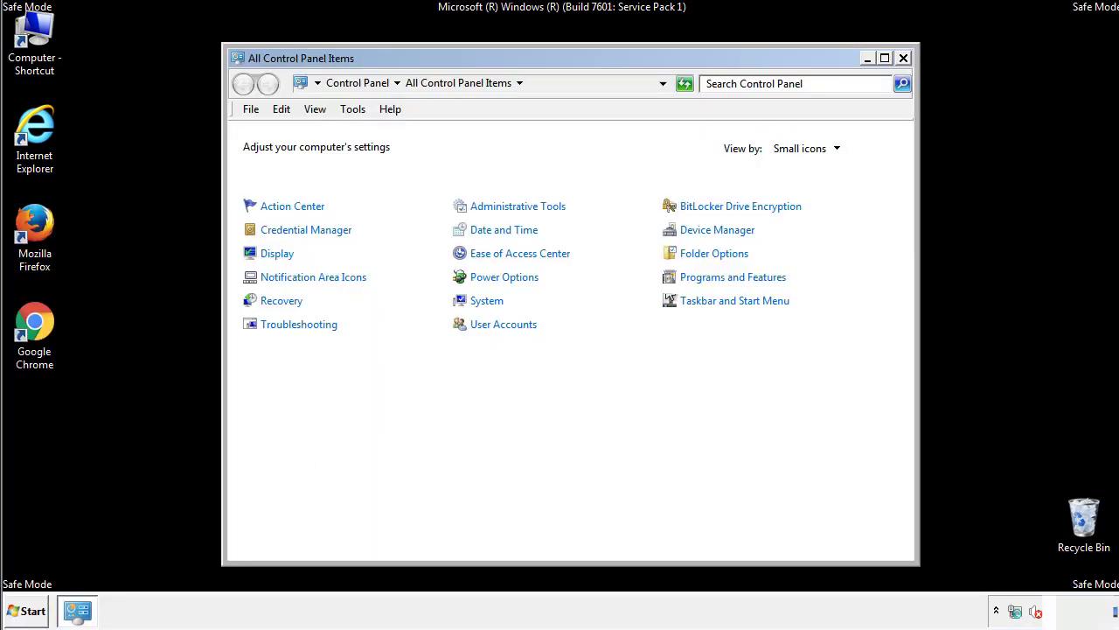
click(715, 253)
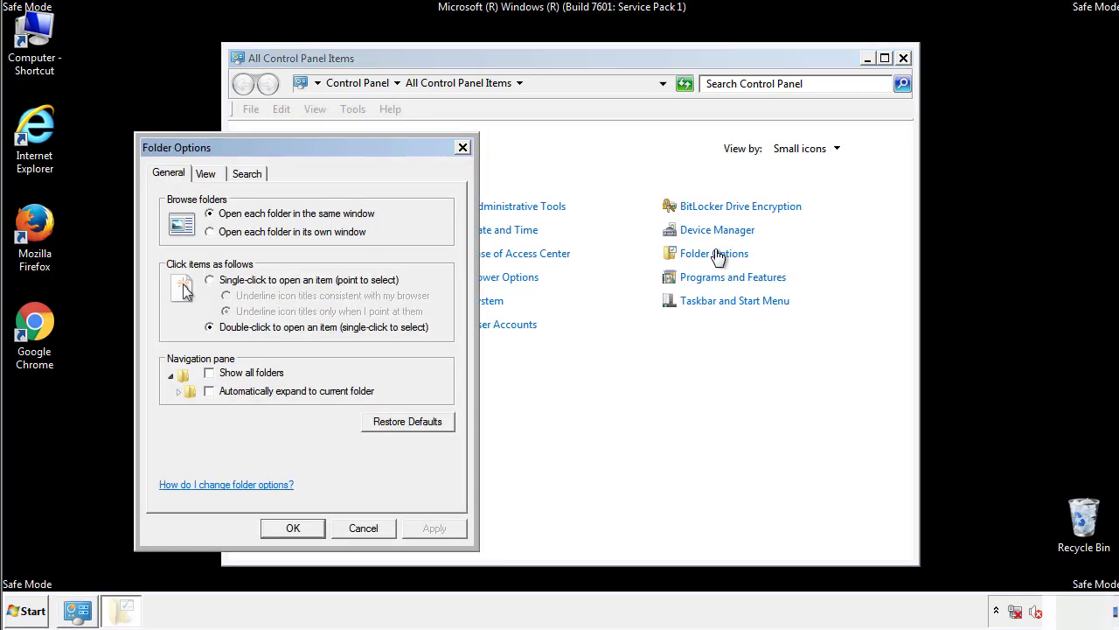
click(208, 176)
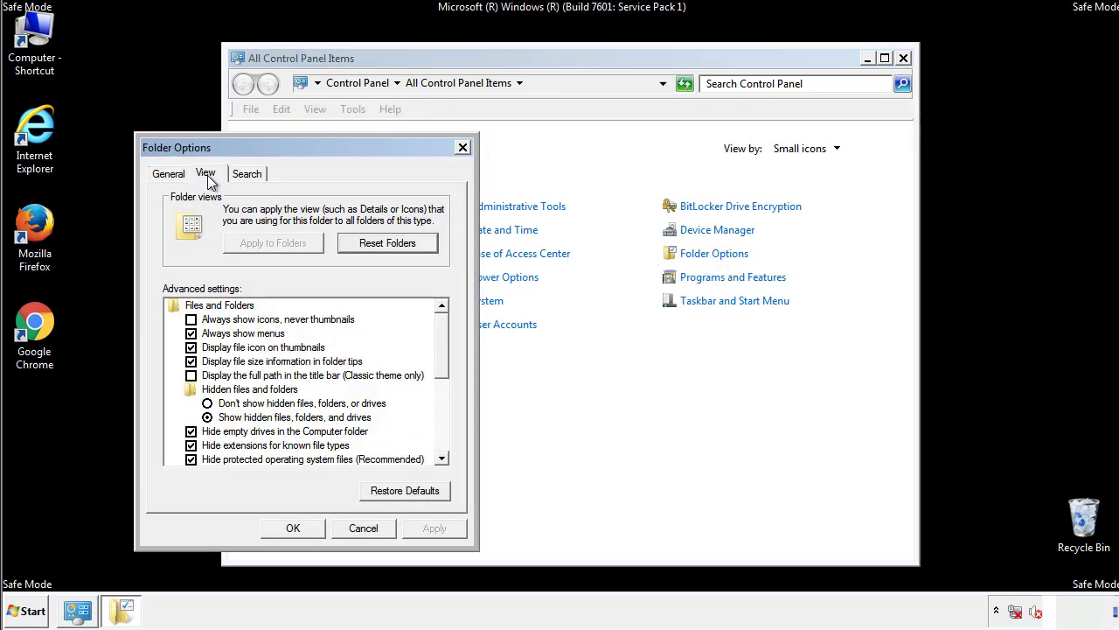
click(191, 333)
click(294, 528)
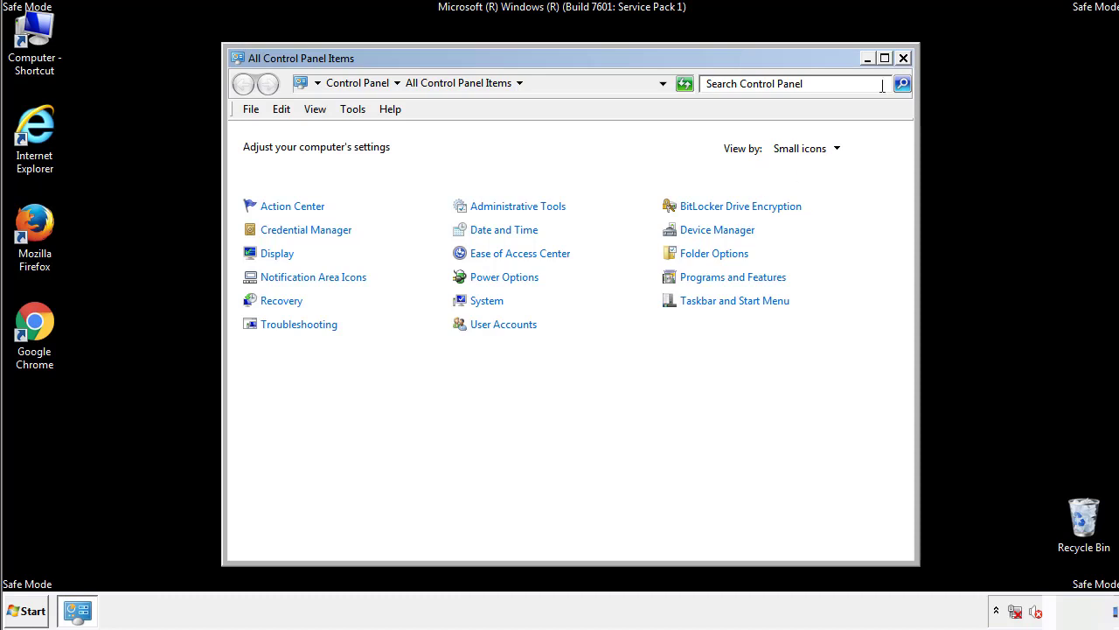
click(903, 59)
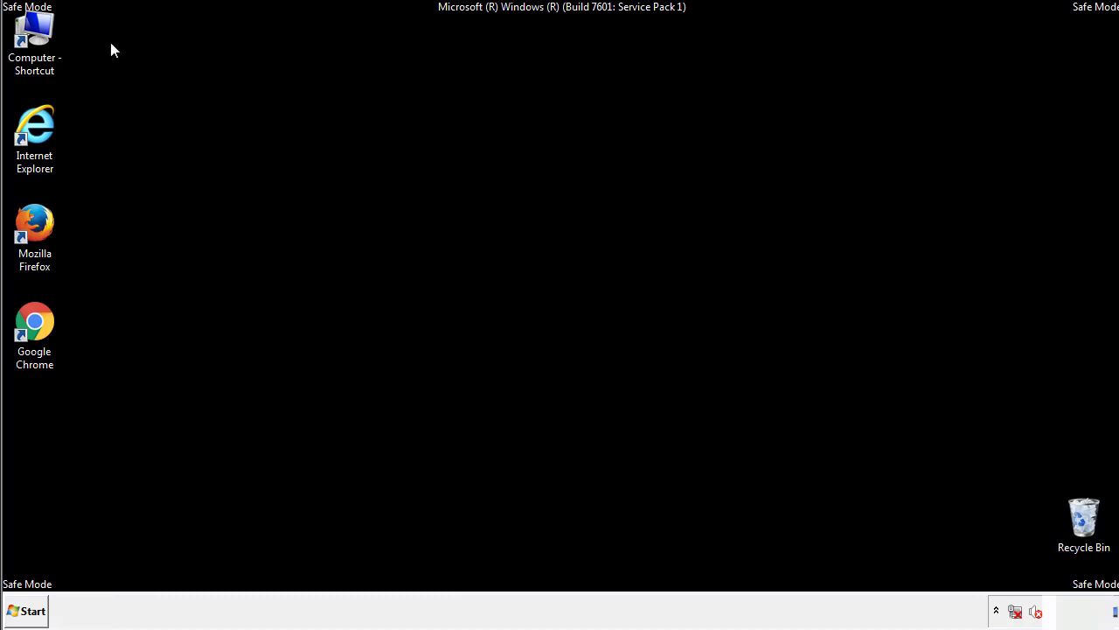
Step: Browse from Computer to the folder C:\Windows\System32\drivers\etc
double_click(35, 34)
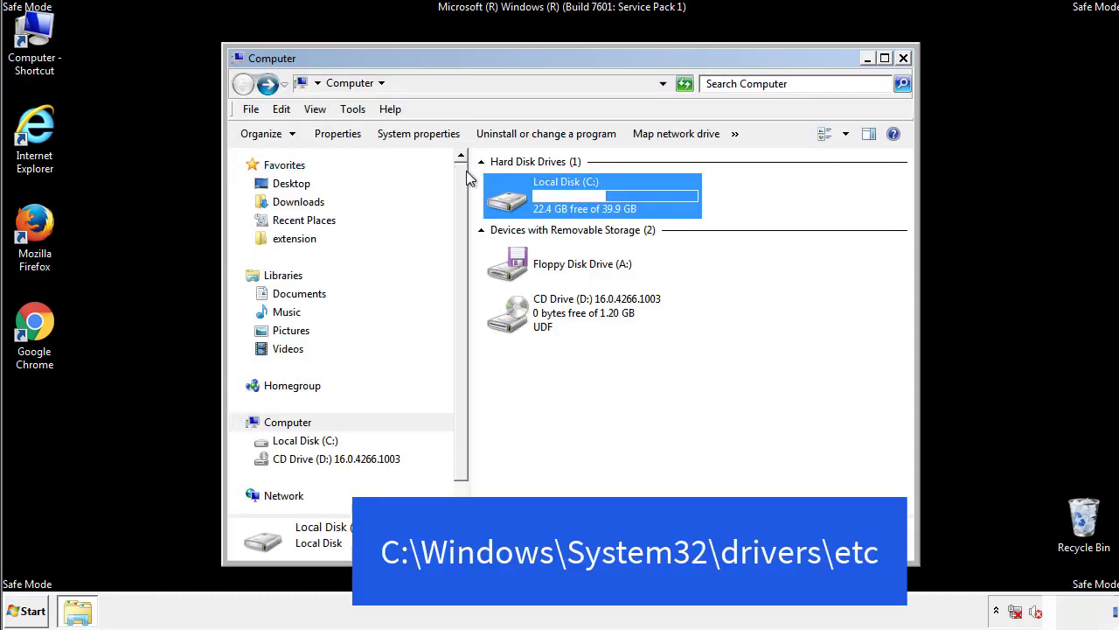
double_click(514, 203)
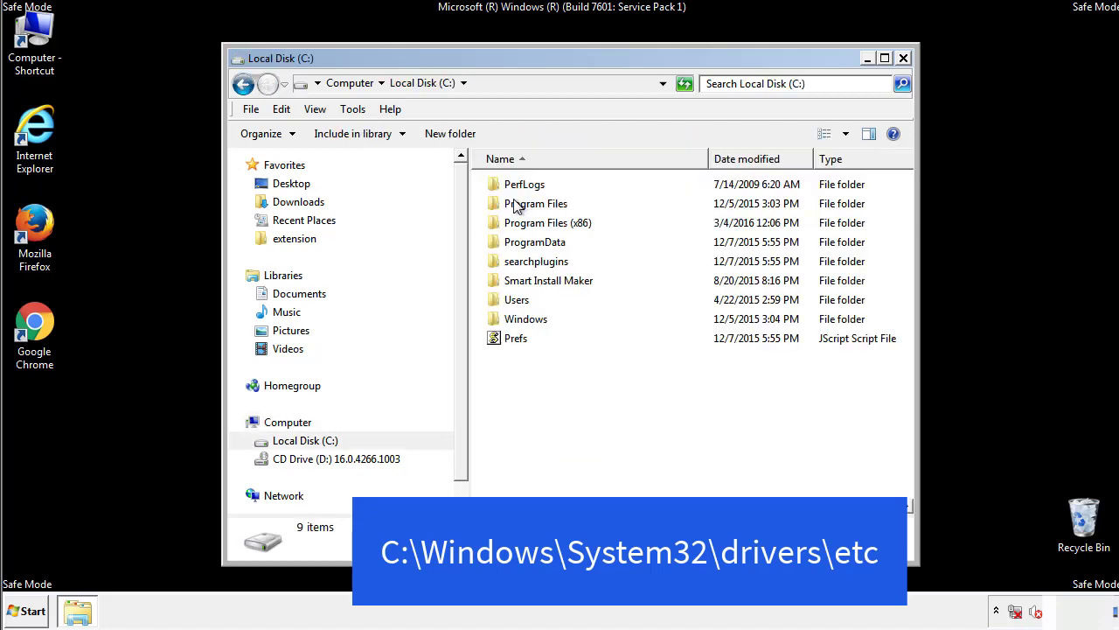
click(511, 322)
double_click(511, 324)
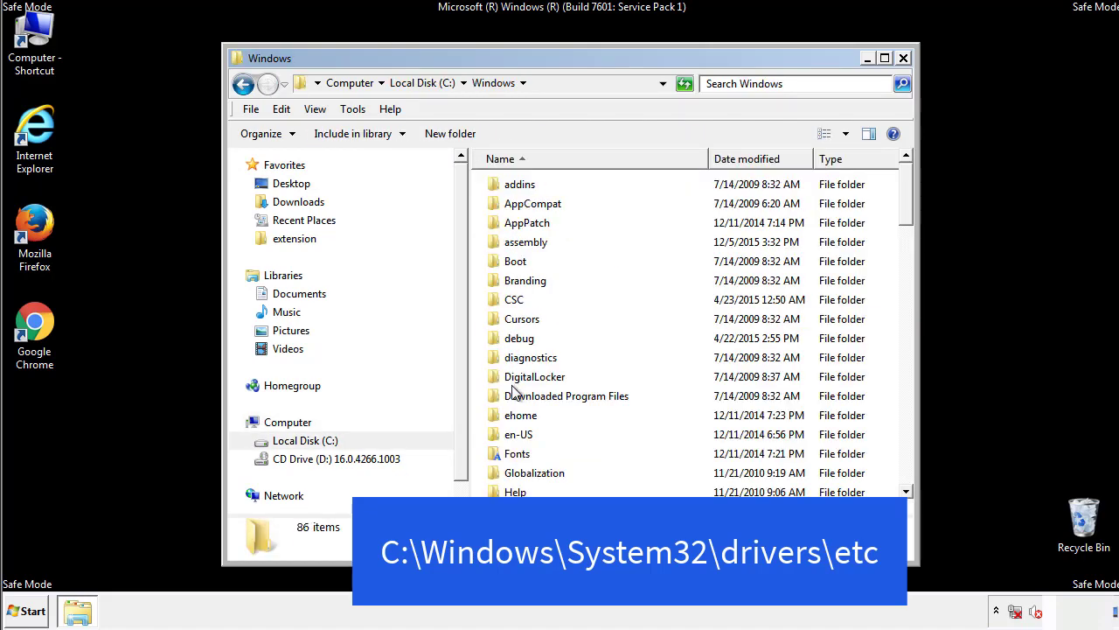
scroll(516, 395, down, 4)
scroll(516, 395, down, 5)
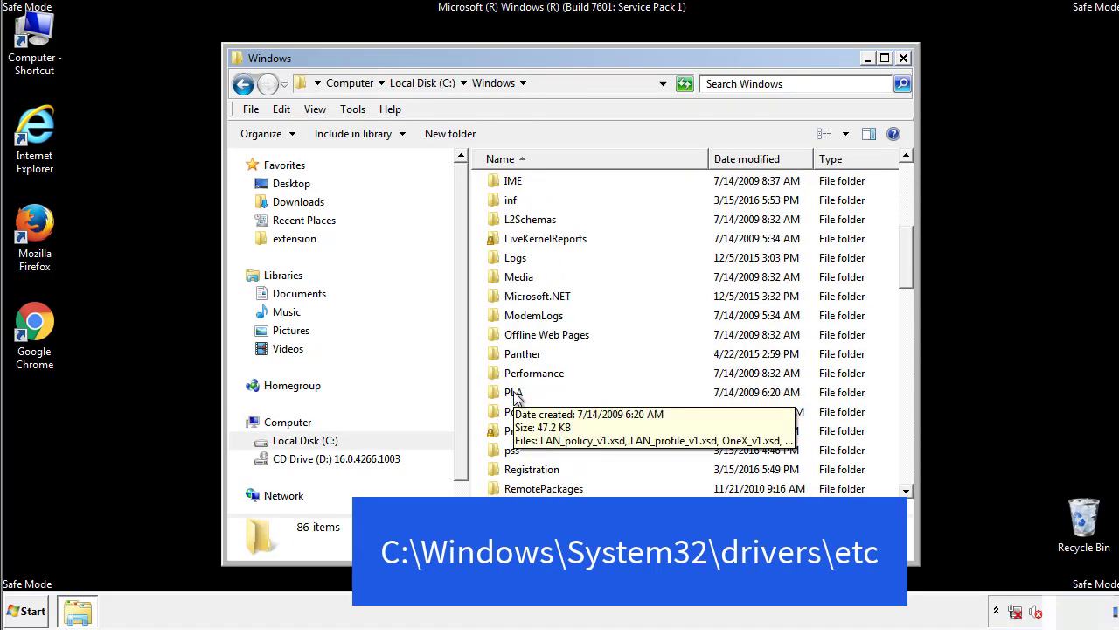
scroll(516, 398, down, 2)
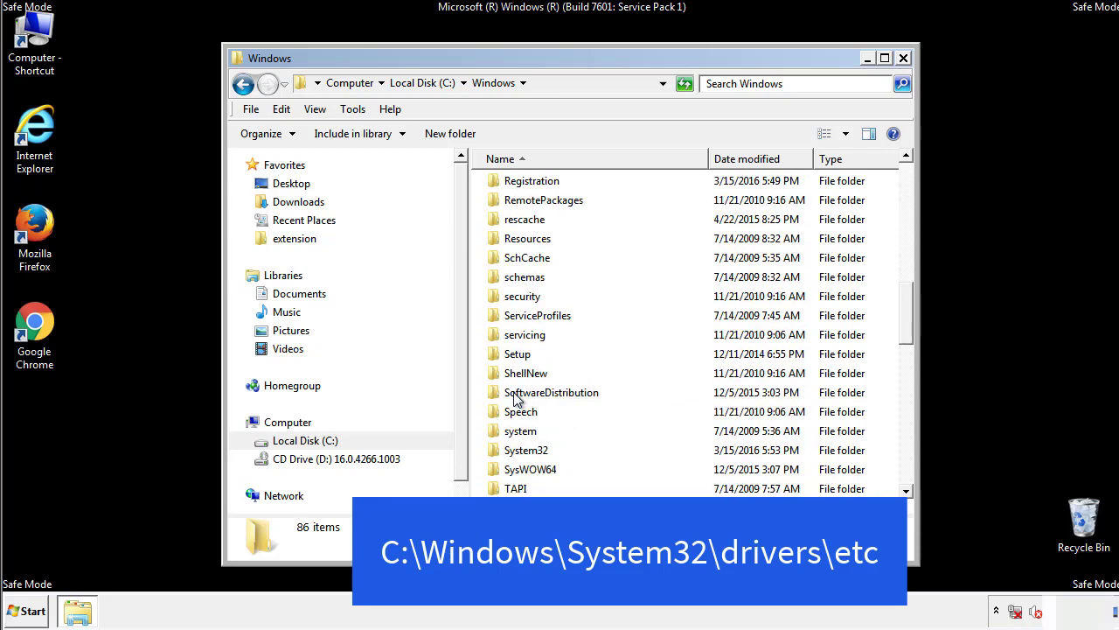
double_click(529, 451)
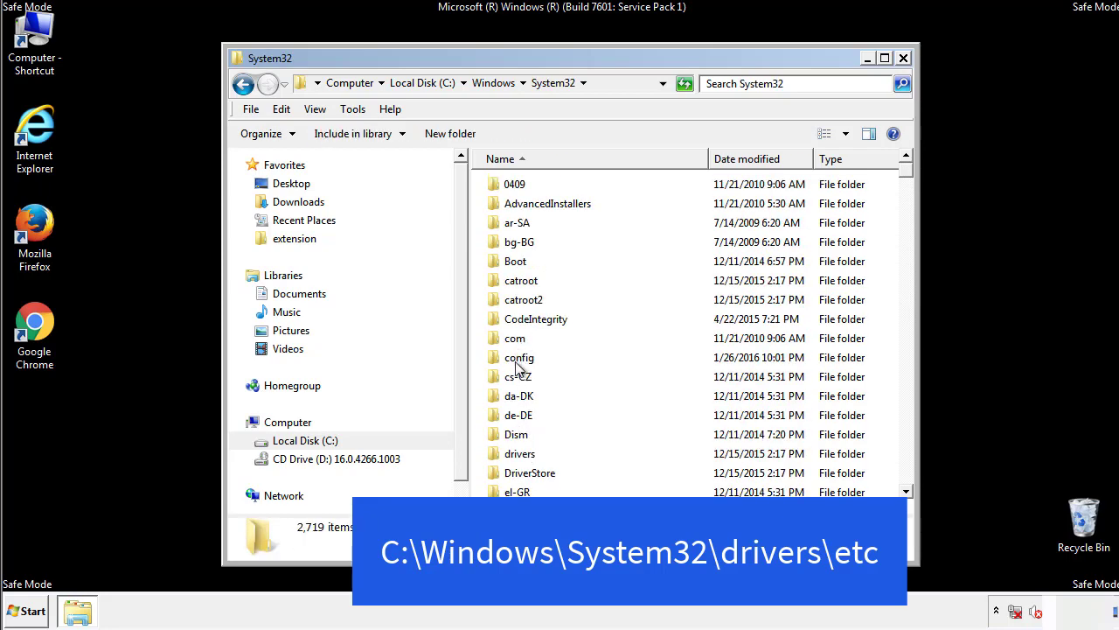
click(521, 455)
double_click(519, 457)
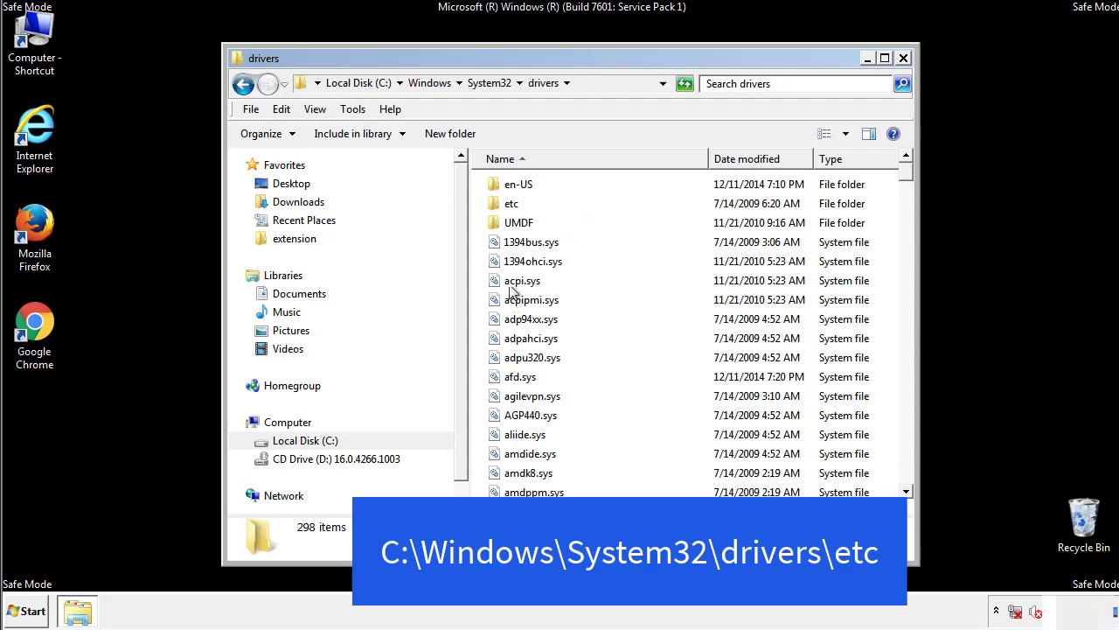
double_click(507, 204)
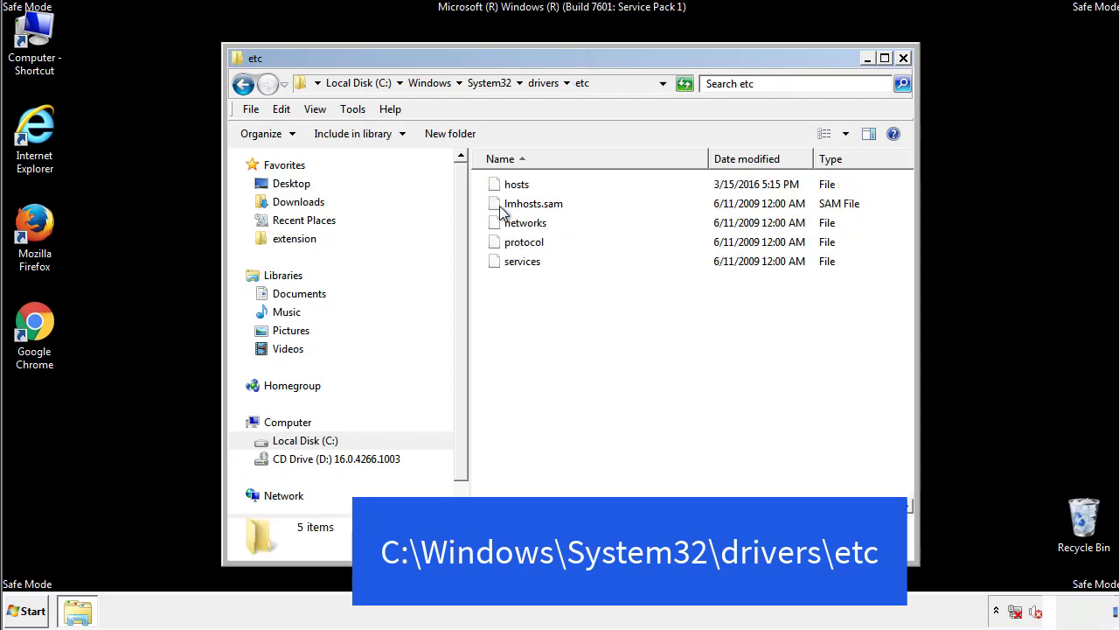
Step: Open the hosts file with Notepad and move its window so that the full text is in view
double_click(514, 186)
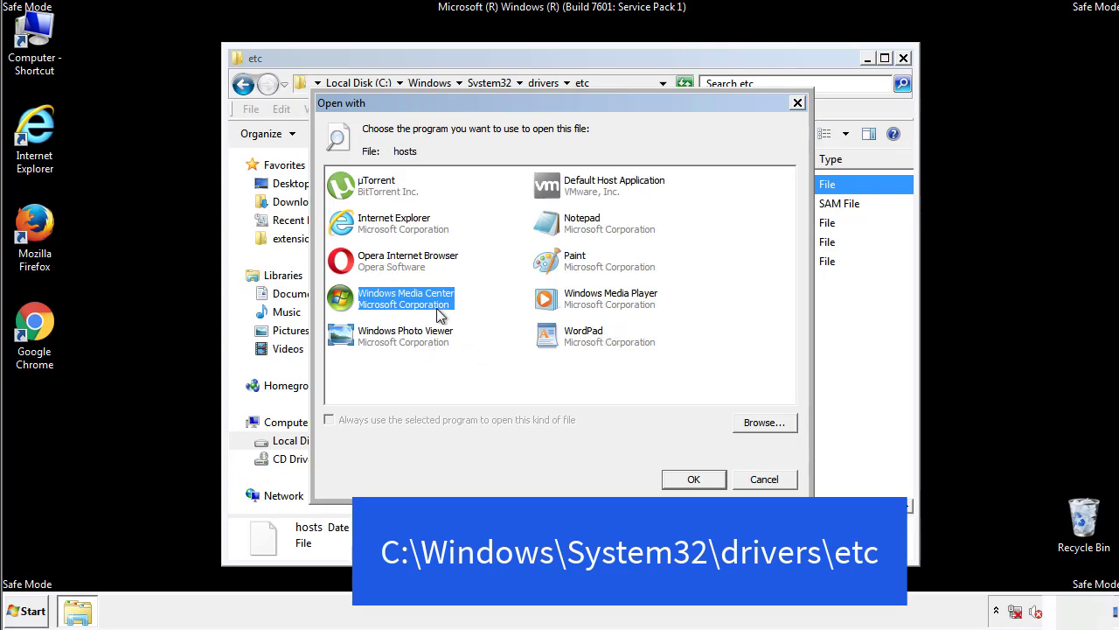
click(565, 227)
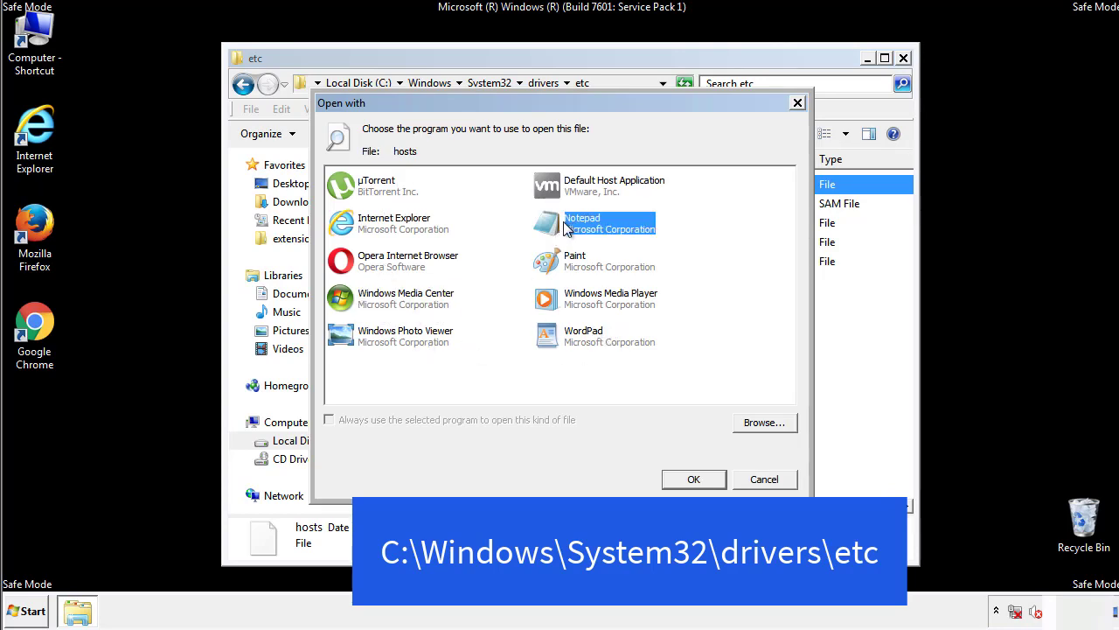
click(688, 474)
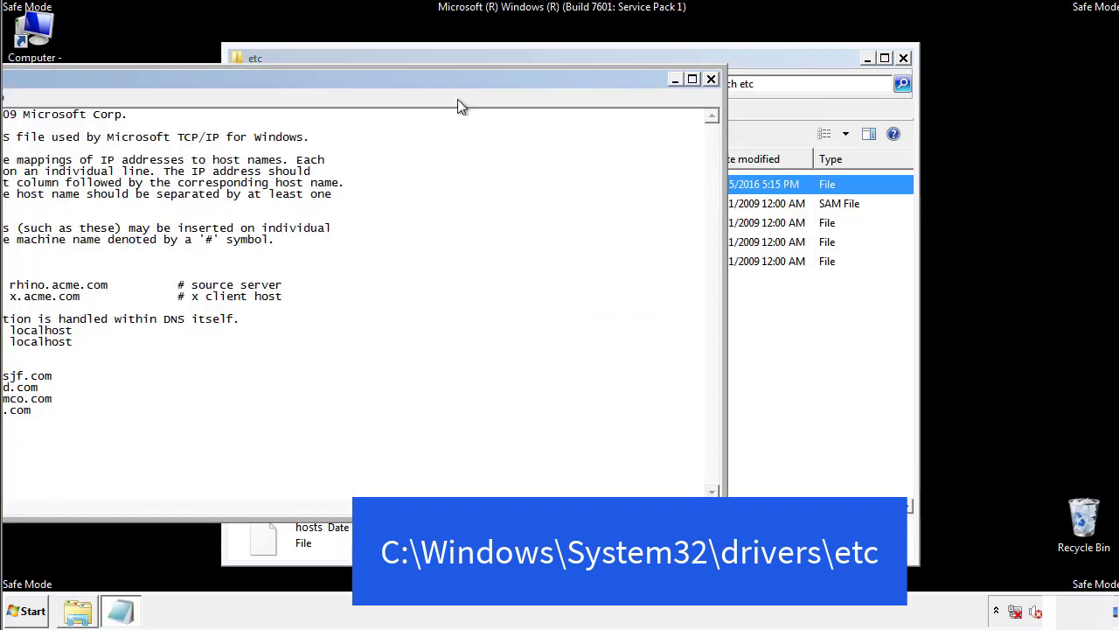
drag(457, 78, 712, 95)
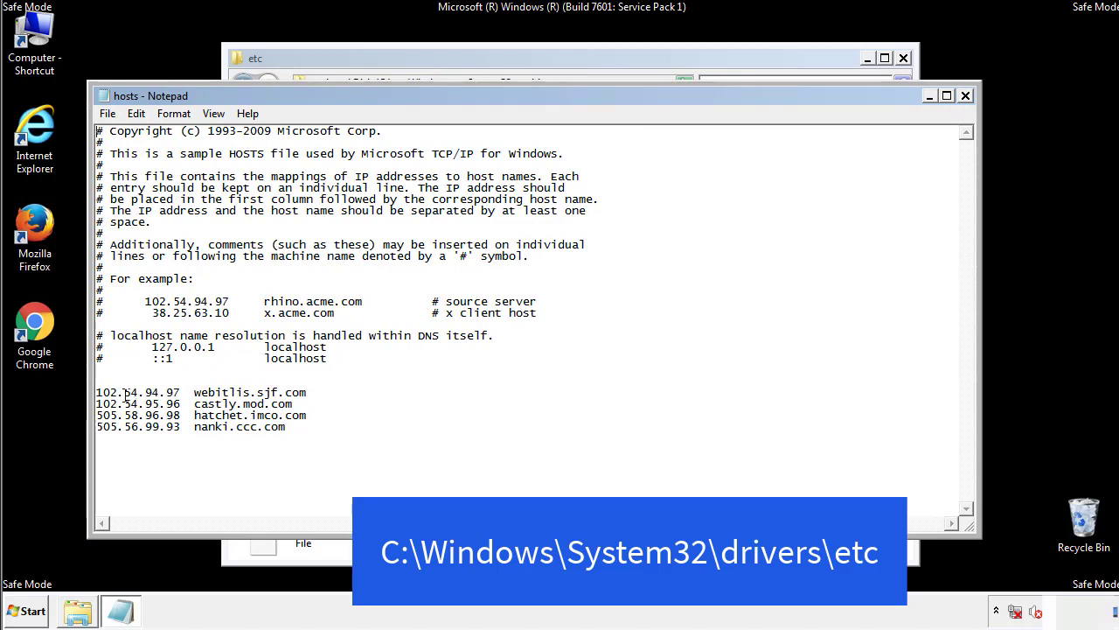
Step: Delete the entries from webitlis.sjf.com to nanki.ccc.com in the hosts file, save the changes and close the etc folder
drag(312, 429, 99, 384)
key(Delete)
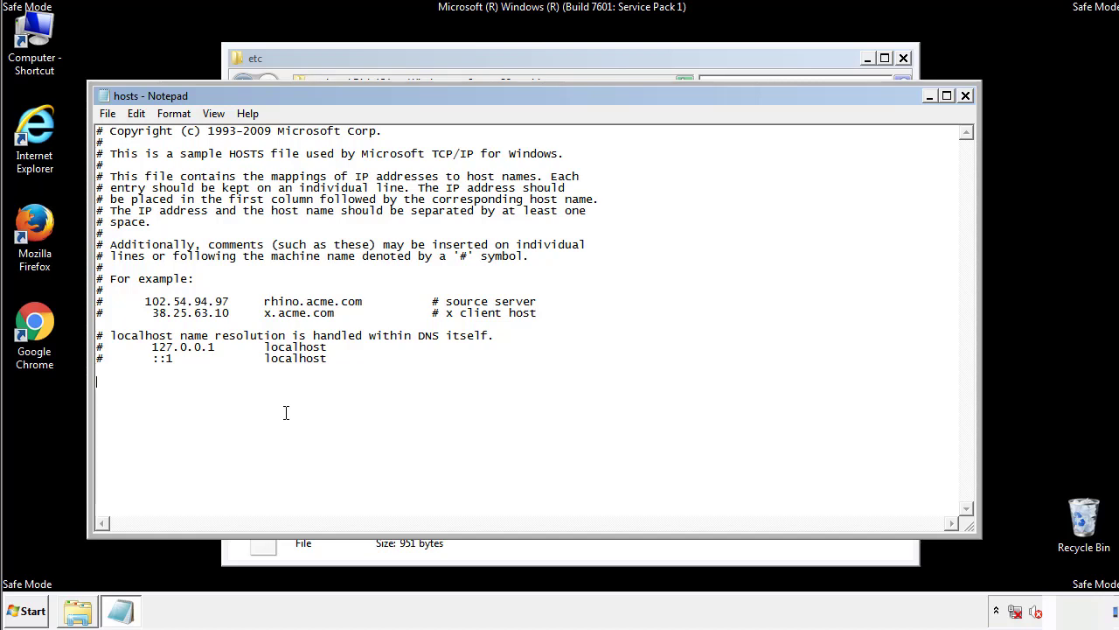
click(966, 98)
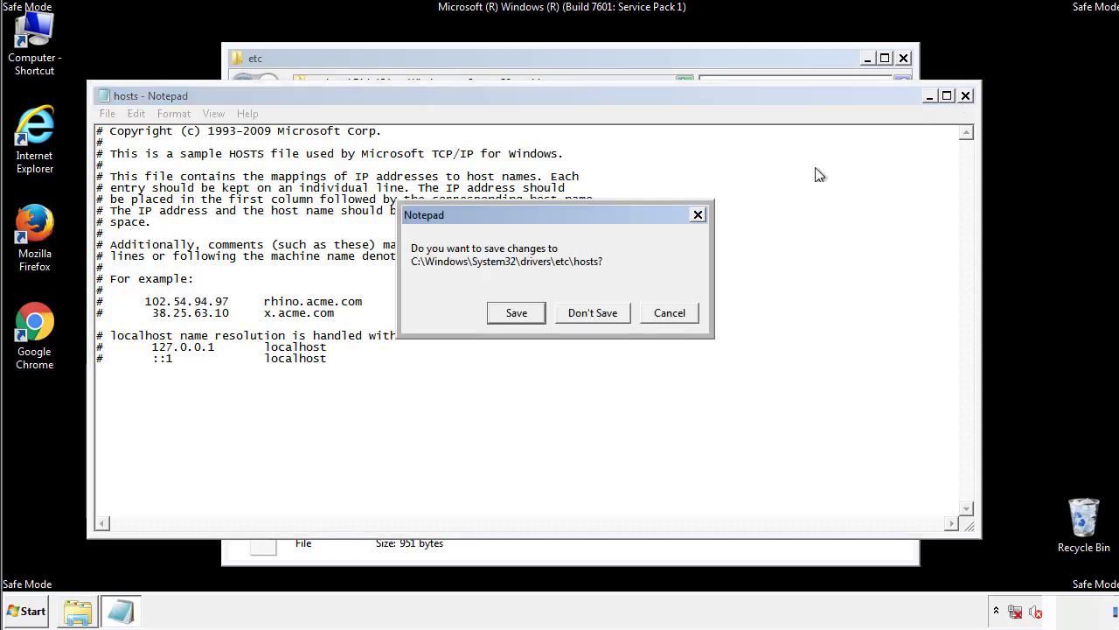
click(516, 313)
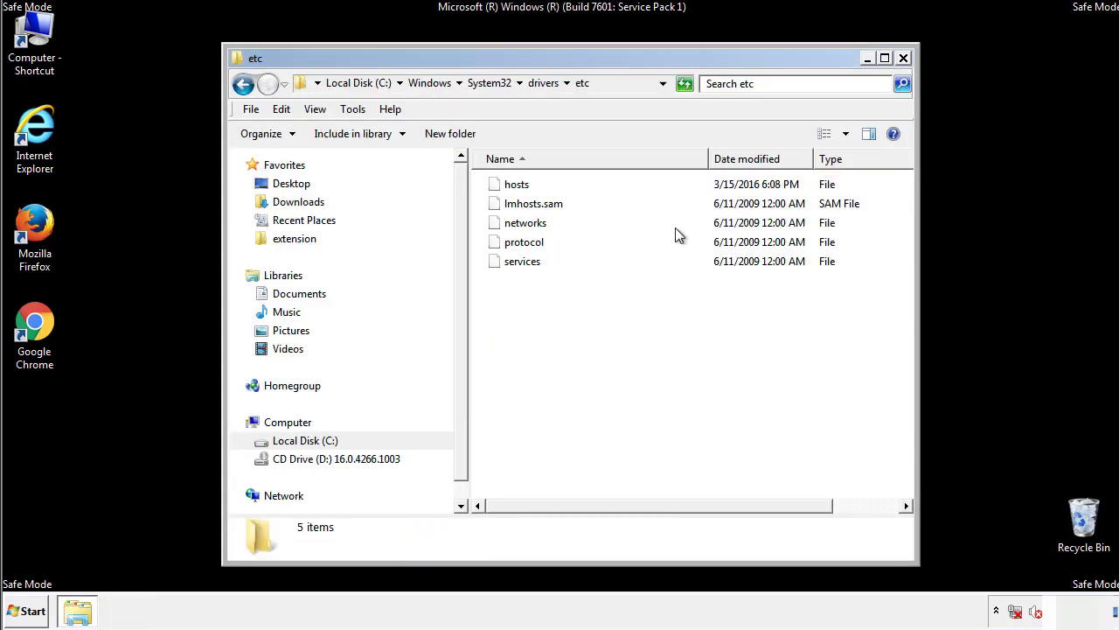
click(902, 58)
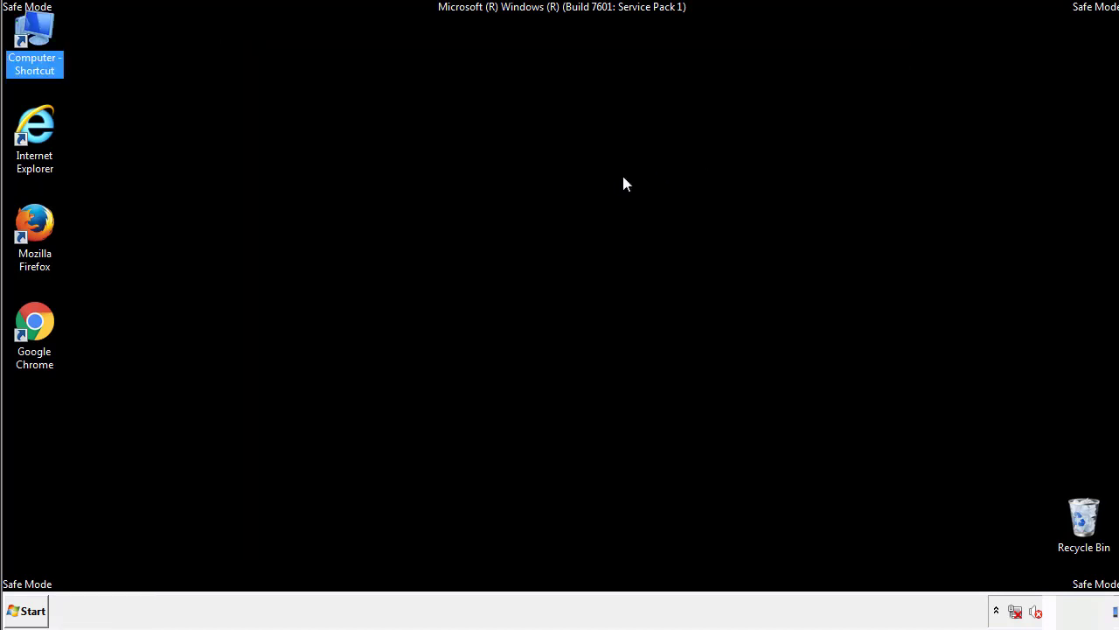
Step: Open the Startup programs folder of the current user in Windows Explorer
click(27, 610)
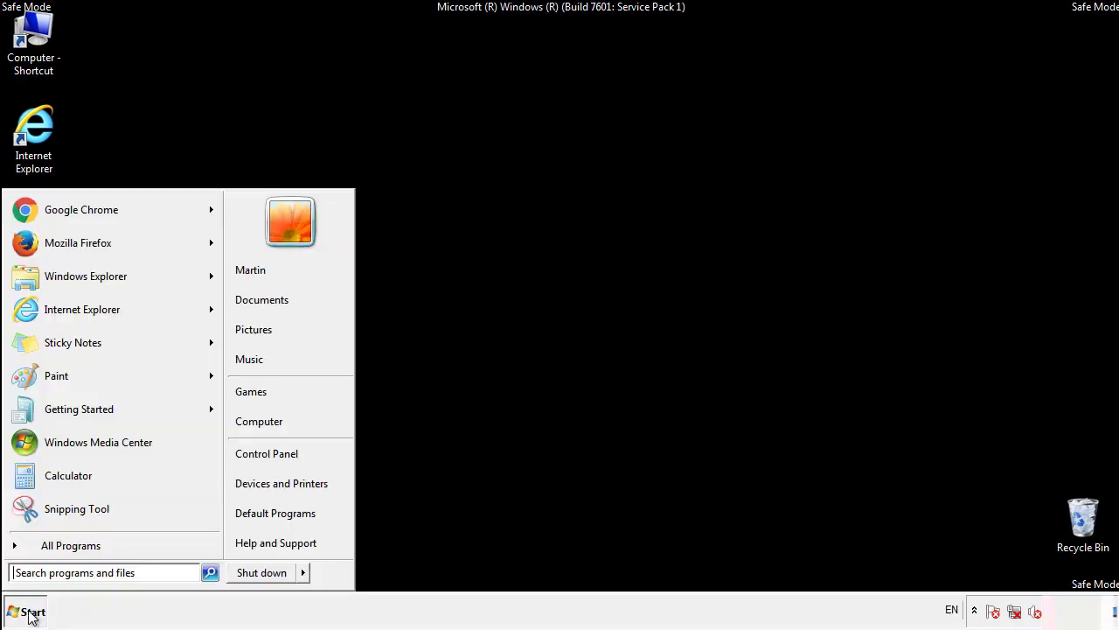
click(54, 544)
right_click(44, 486)
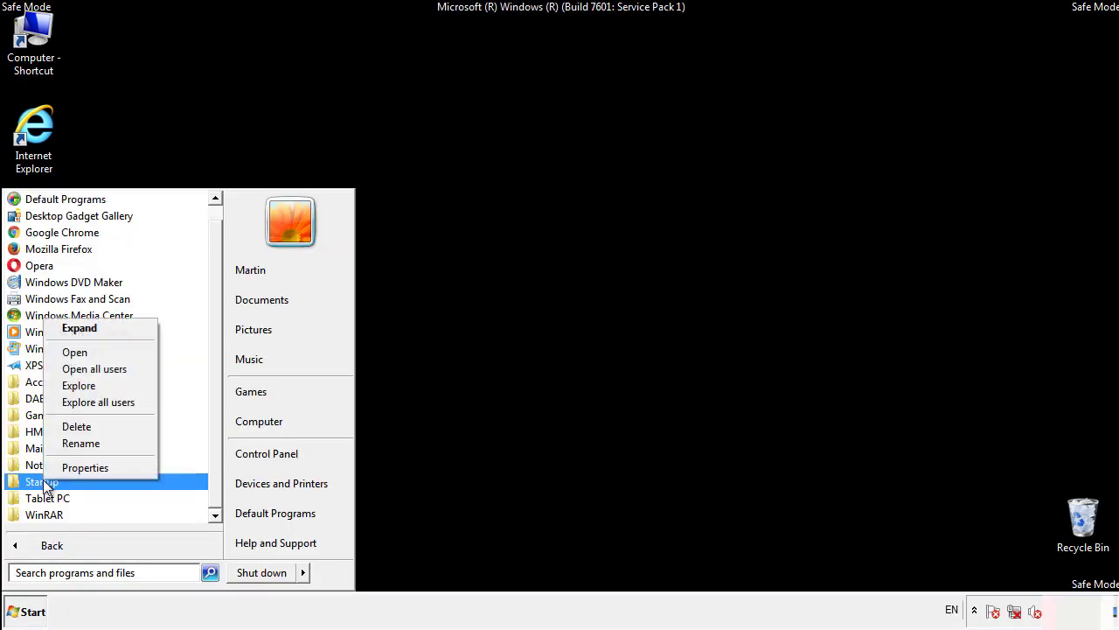
click(86, 352)
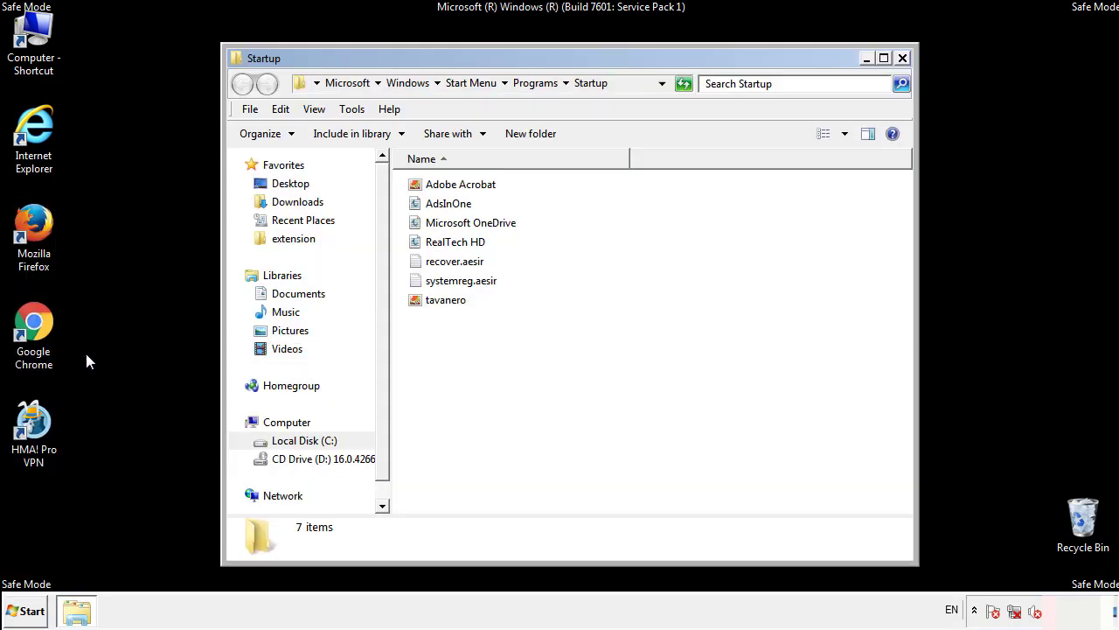
Step: Delete AdsInOne, recover.aesir, systemreg.aesir and tavanero from the Startup folder and close it
click(456, 209)
ctrl+click(468, 262)
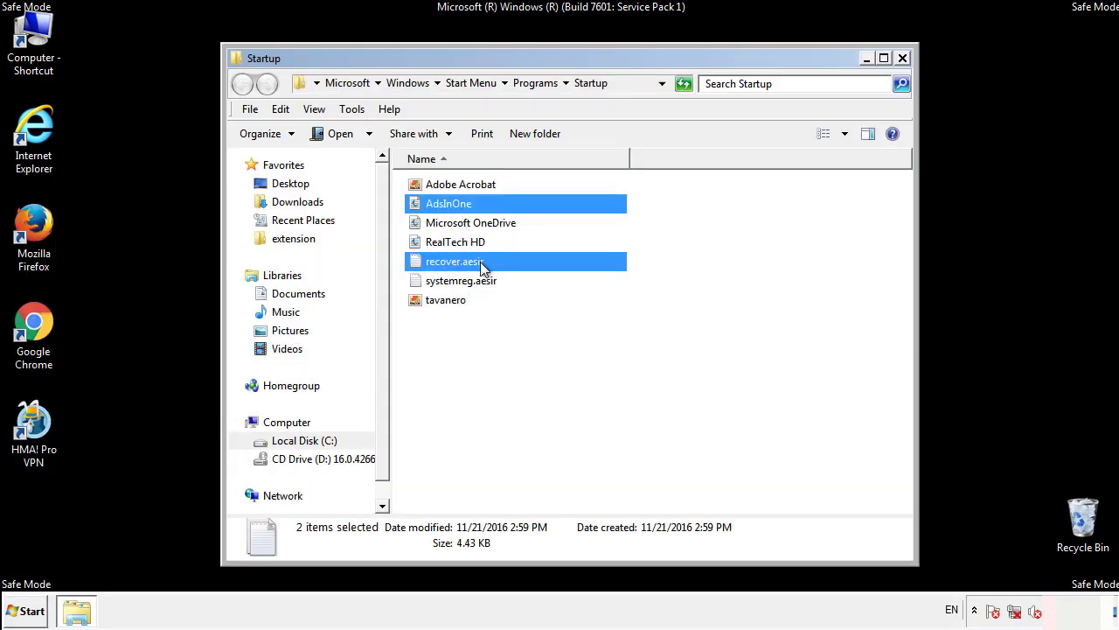
ctrl+click(458, 282)
ctrl+click(449, 302)
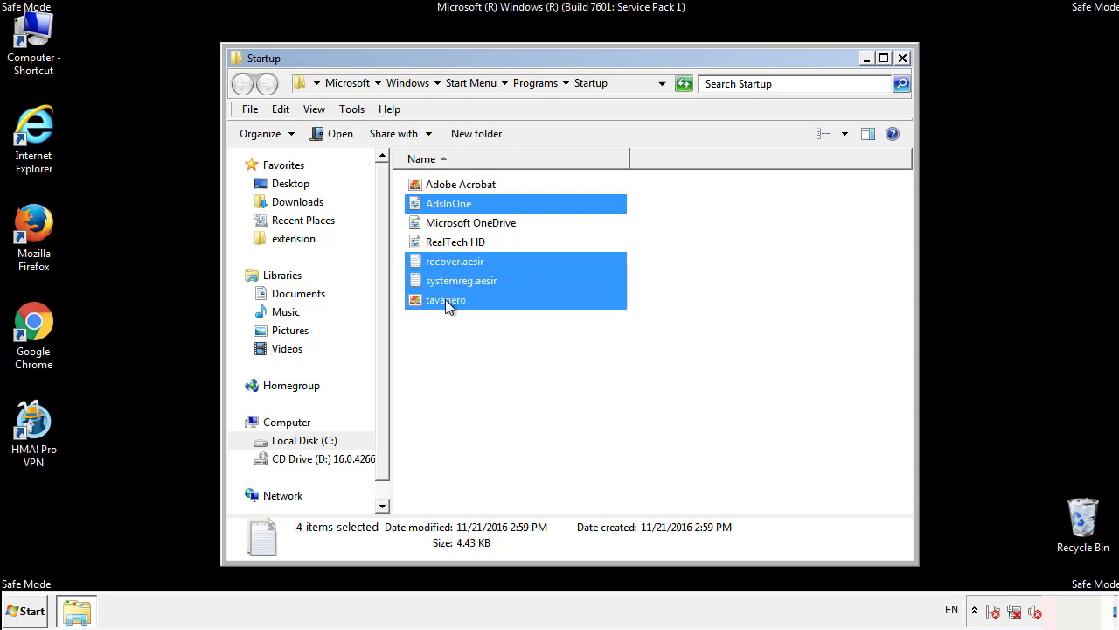
right_click(442, 301)
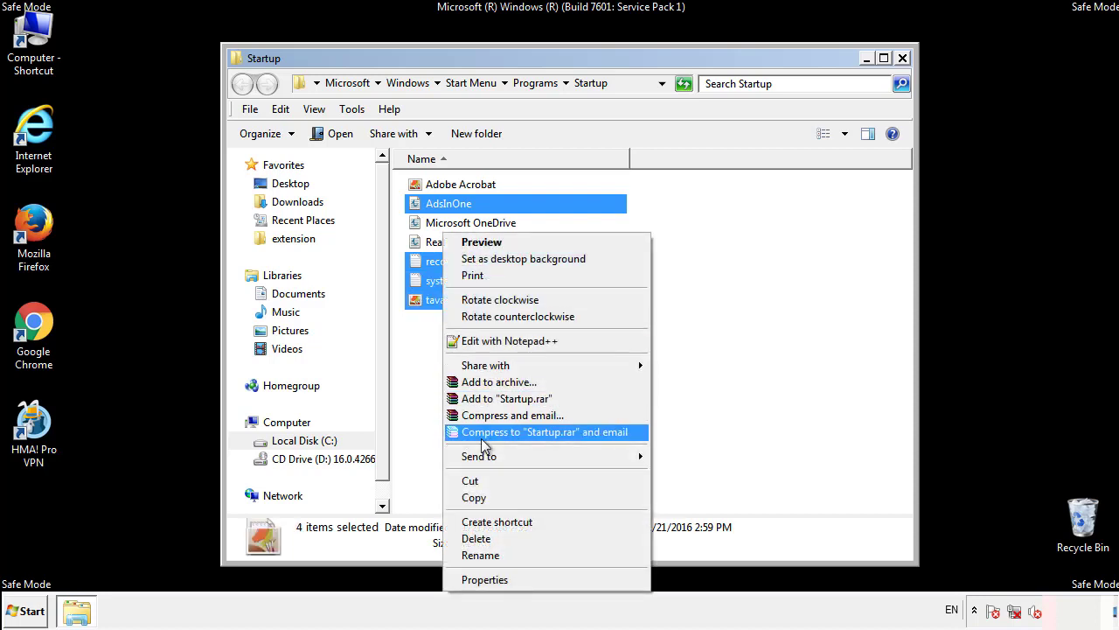
click(476, 538)
click(617, 323)
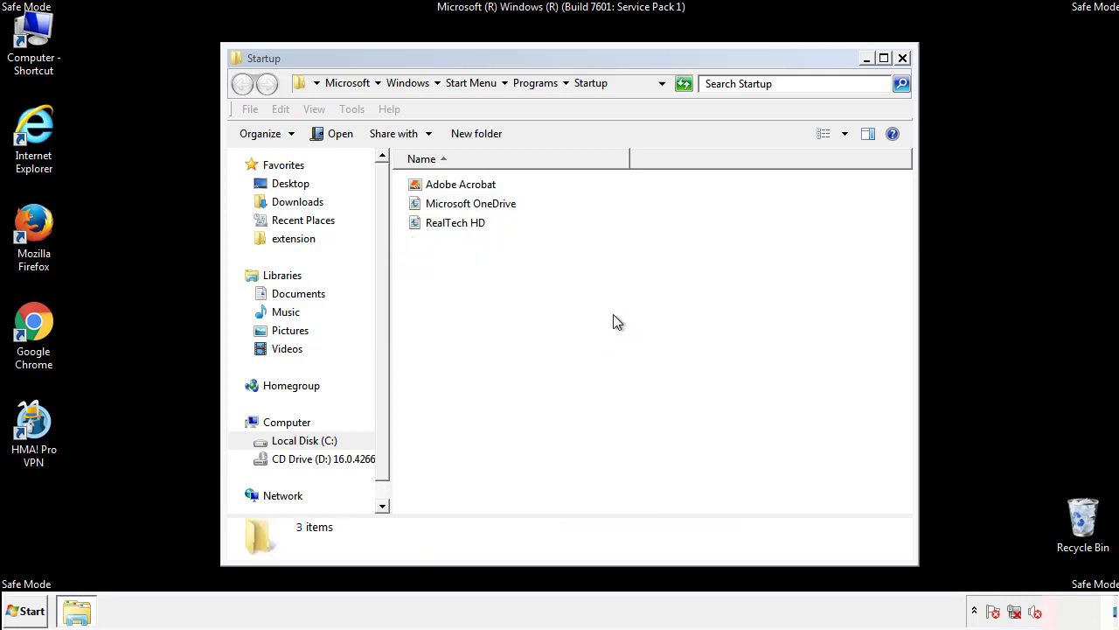
click(903, 58)
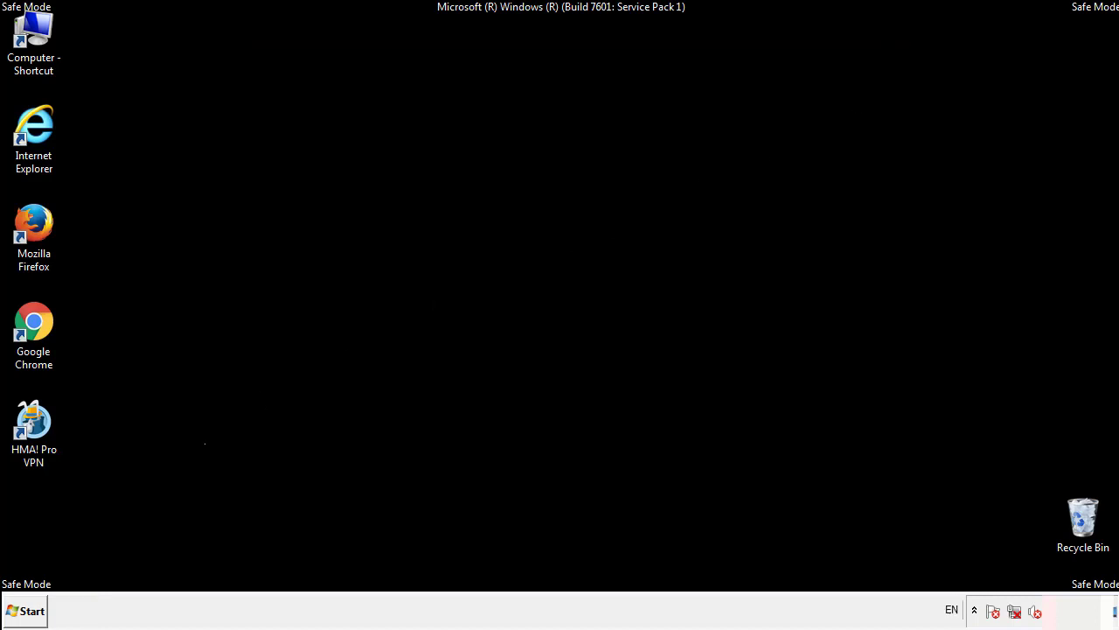
Step: Search for regedit and start the Registry Editor
click(28, 612)
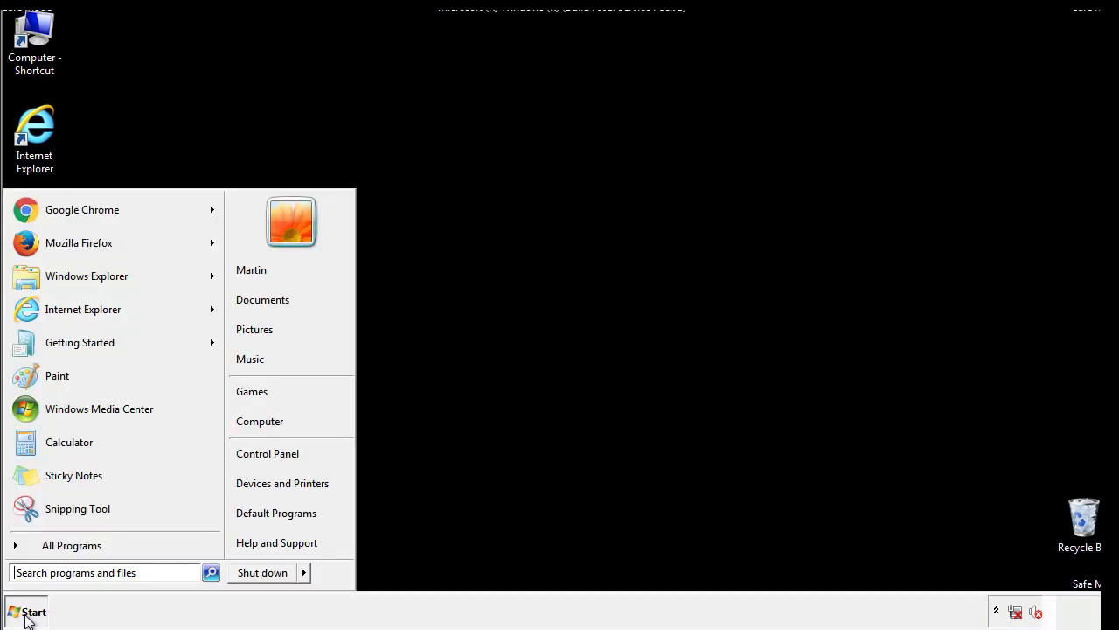
click(79, 574)
text(regedit)
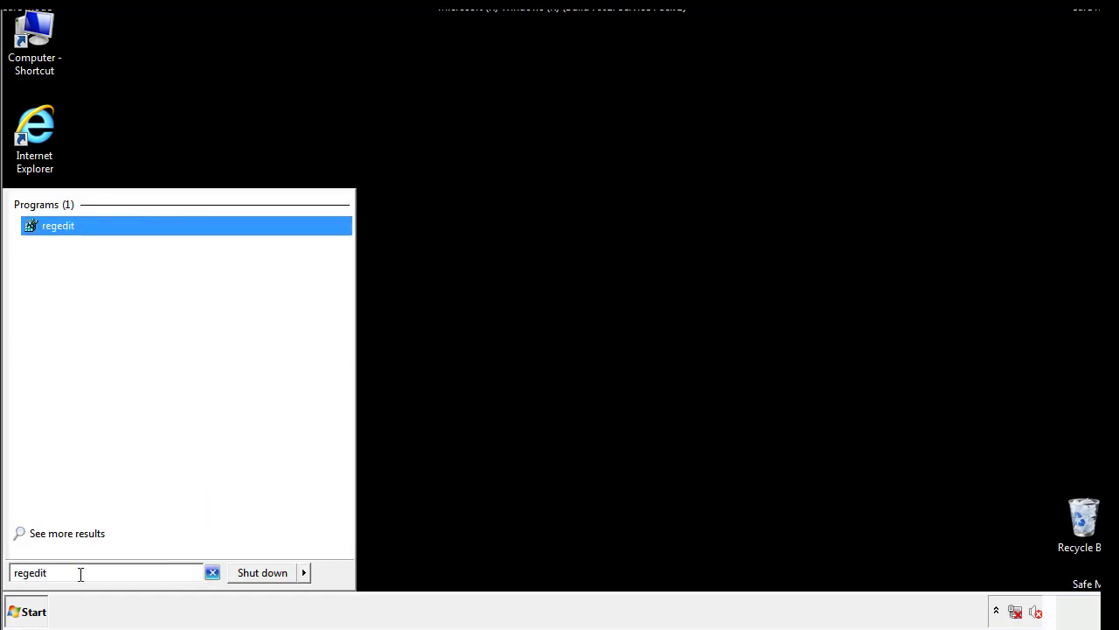
key(Return)
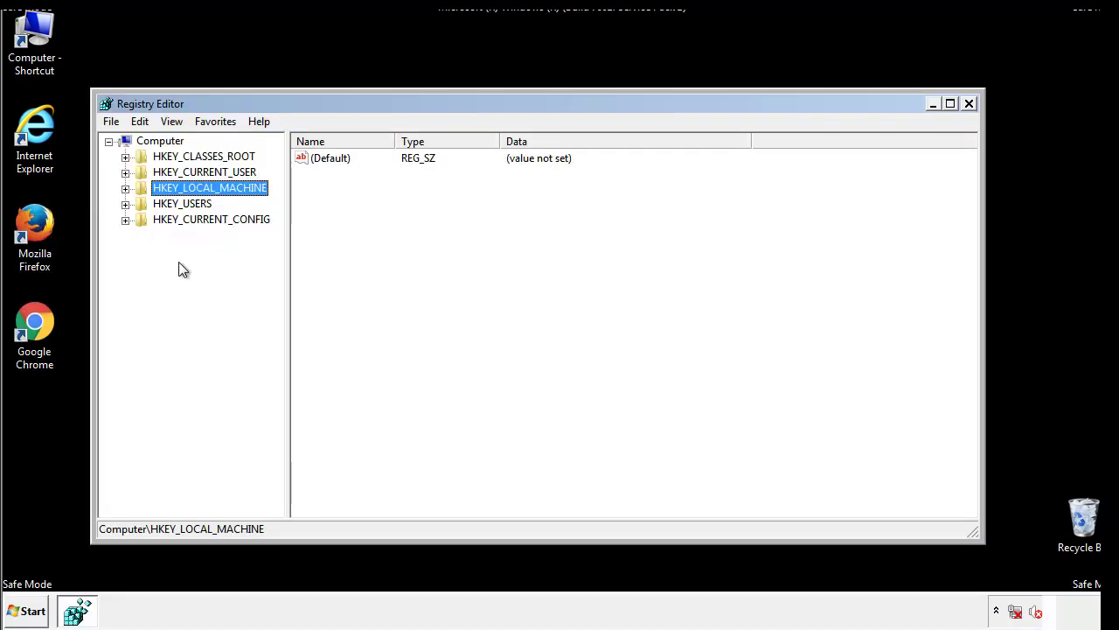
Step: Open the registry key HKEY_LOCAL_MACHINE\SOFTWARE\Microsoft\Windows\CurrentVersion\Run
click(125, 188)
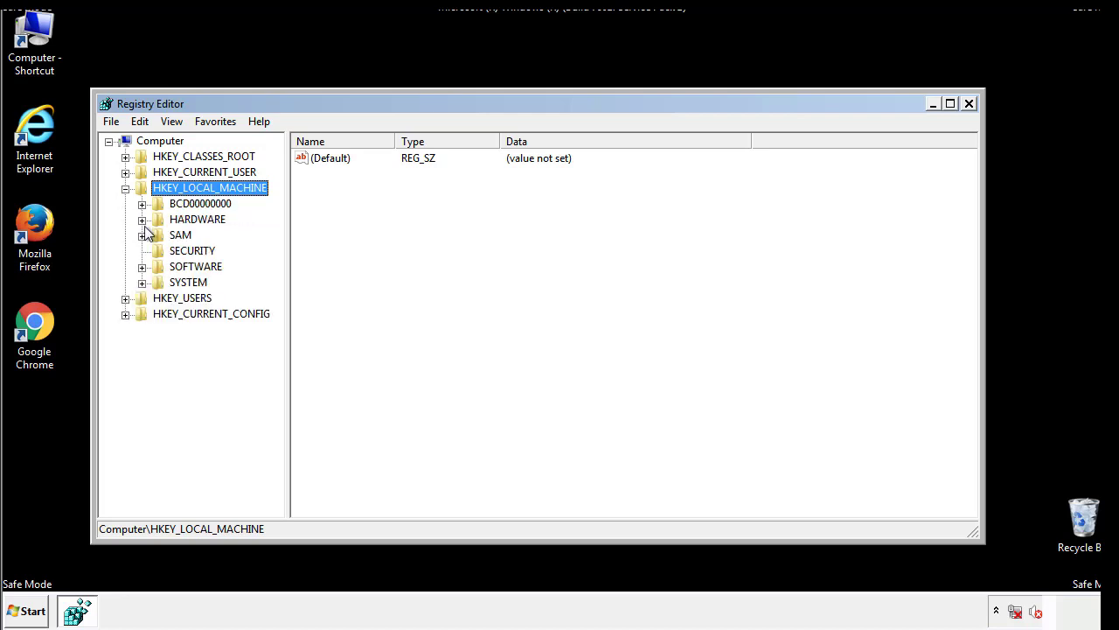
click(141, 267)
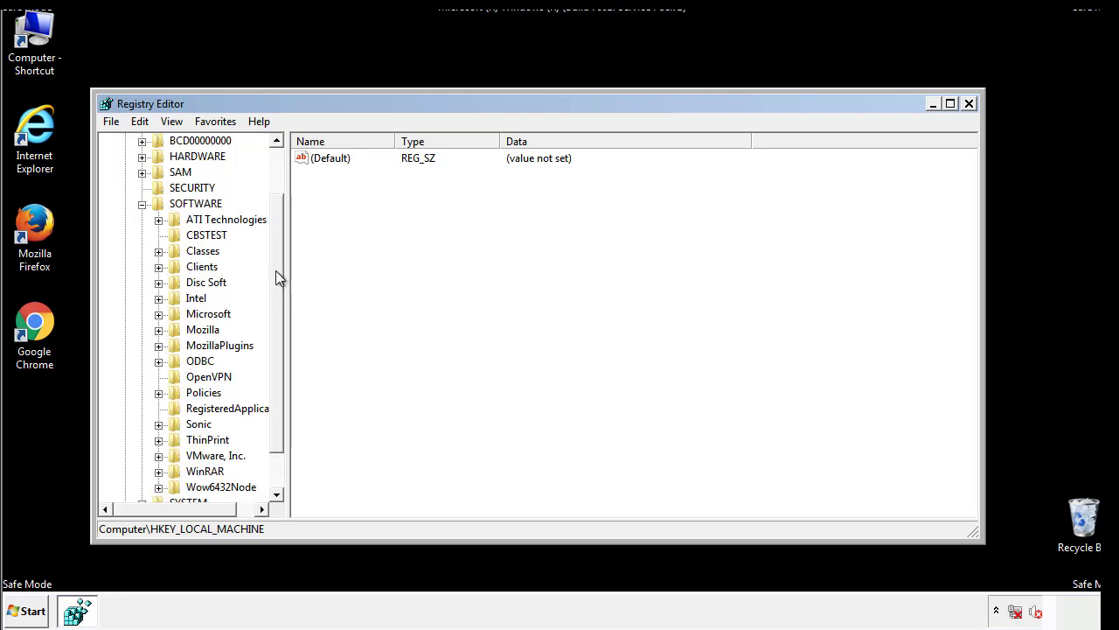
drag(276, 258, 277, 289)
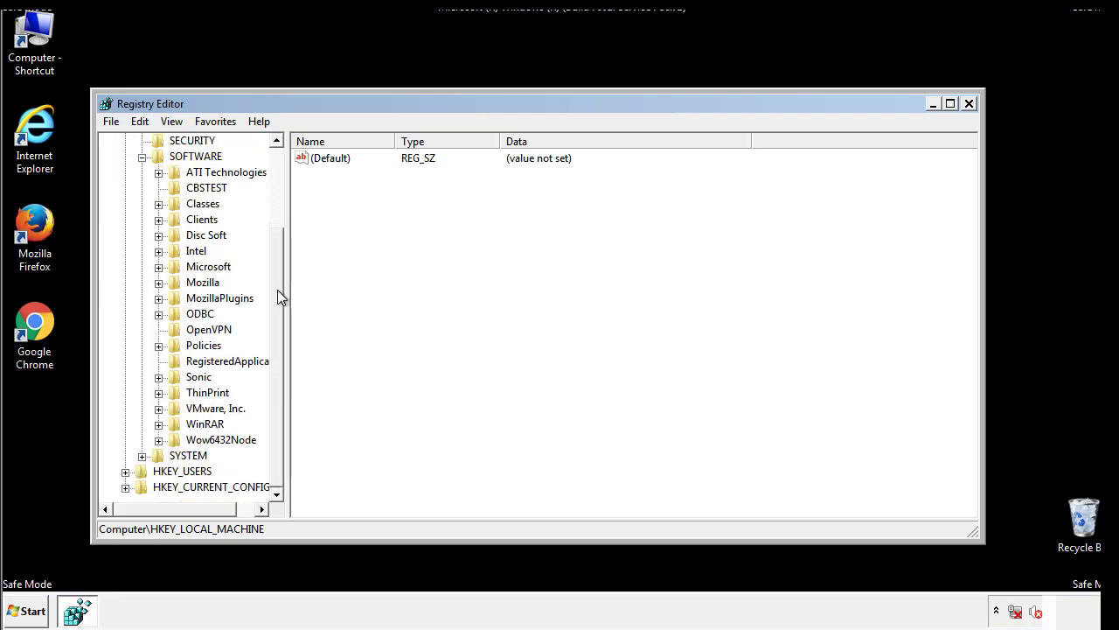
click(158, 267)
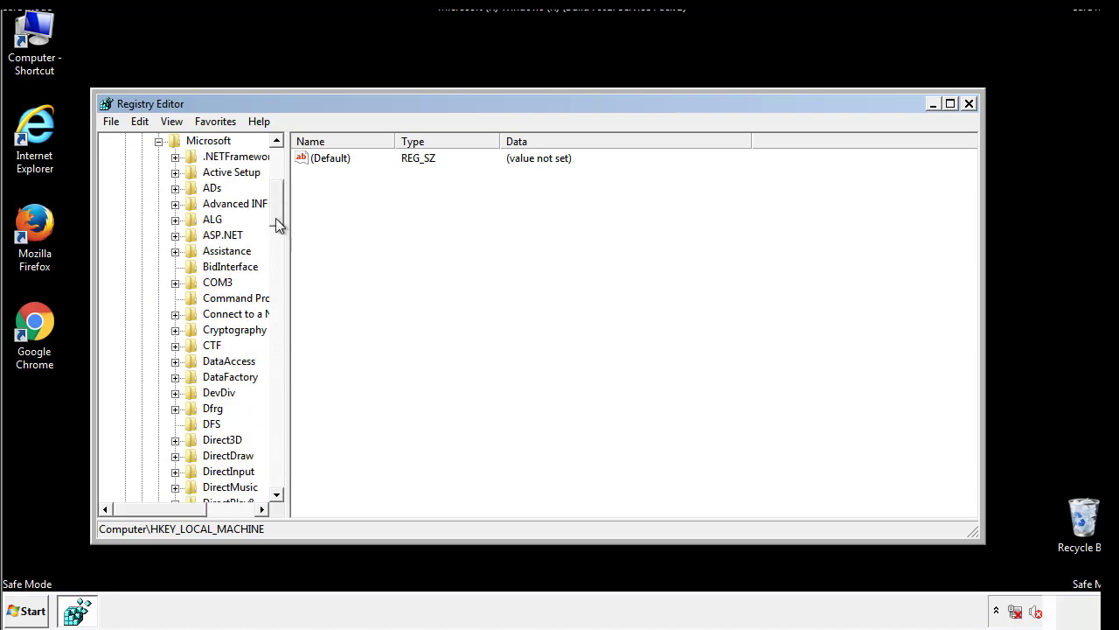
drag(276, 218, 278, 434)
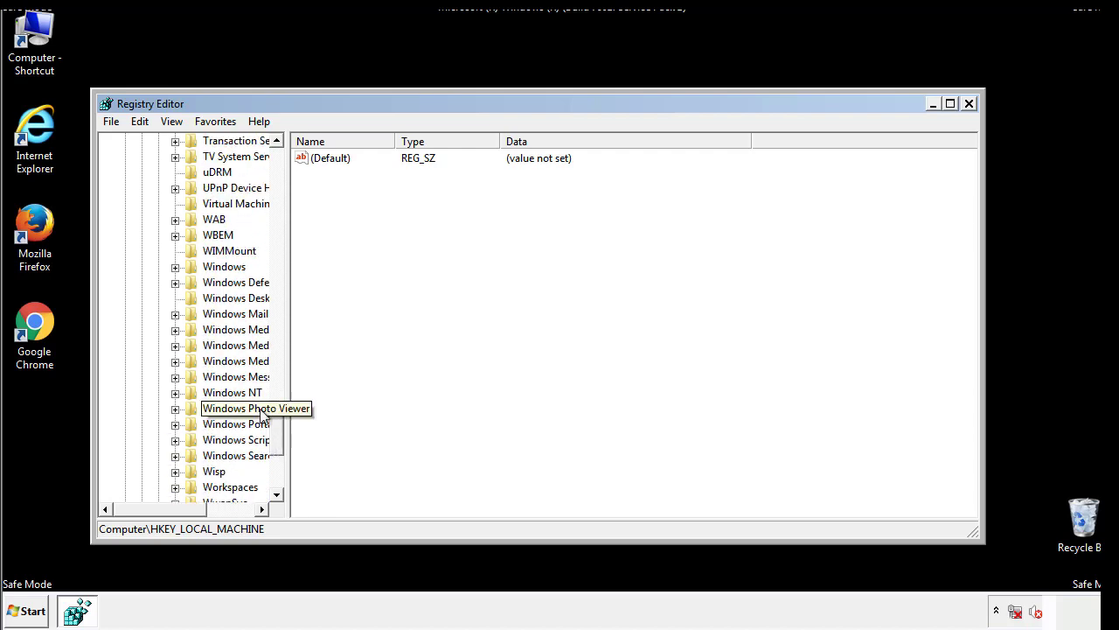
click(176, 268)
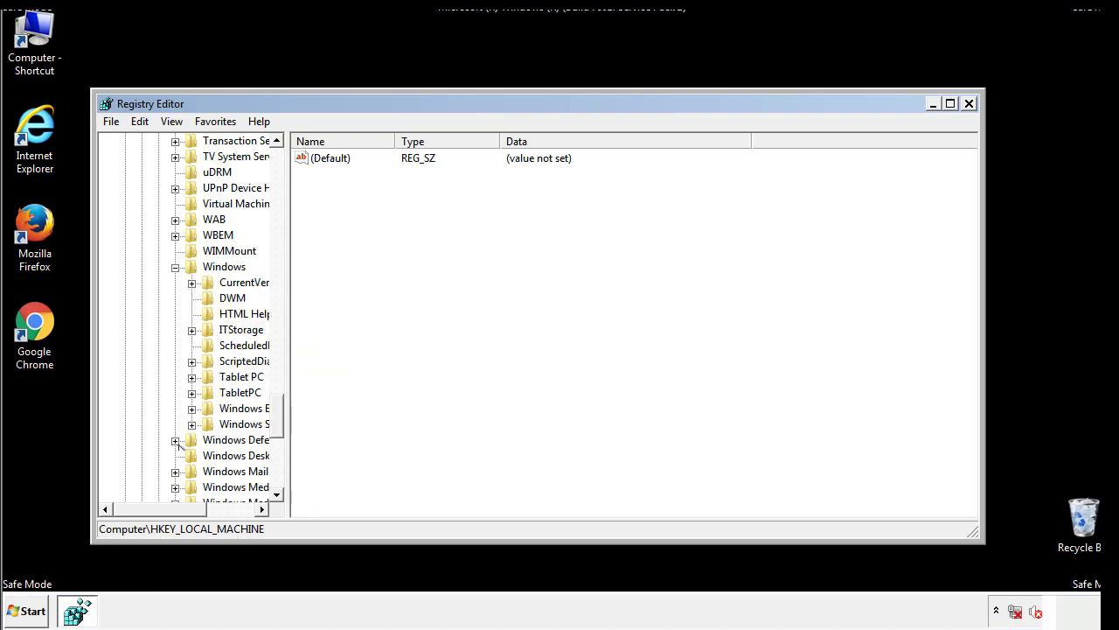
drag(153, 509, 179, 513)
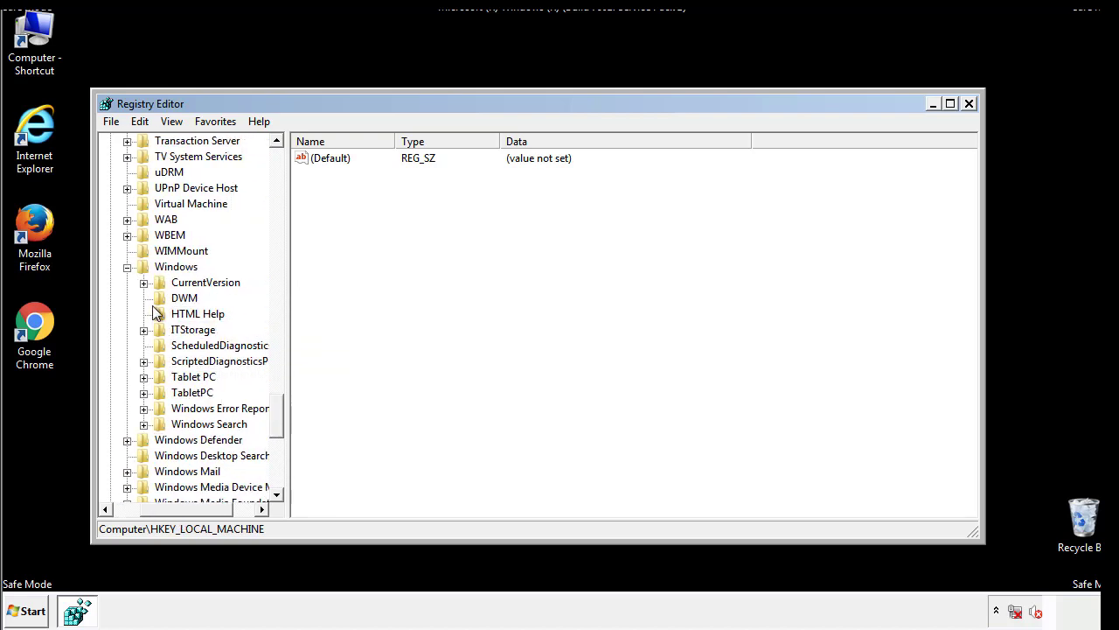
click(144, 282)
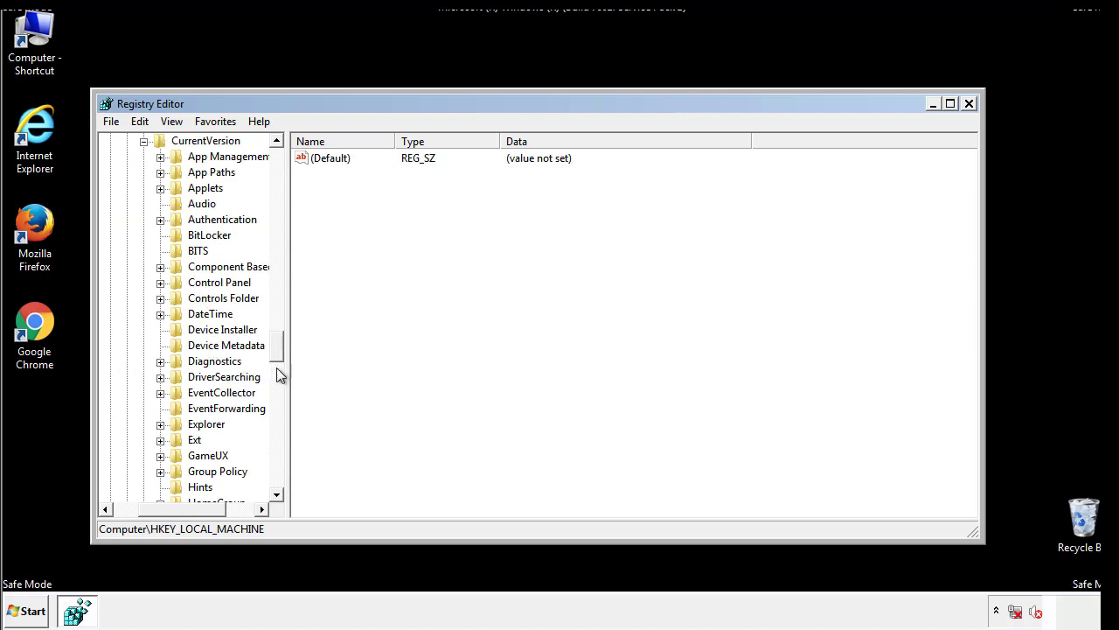
drag(278, 348, 277, 406)
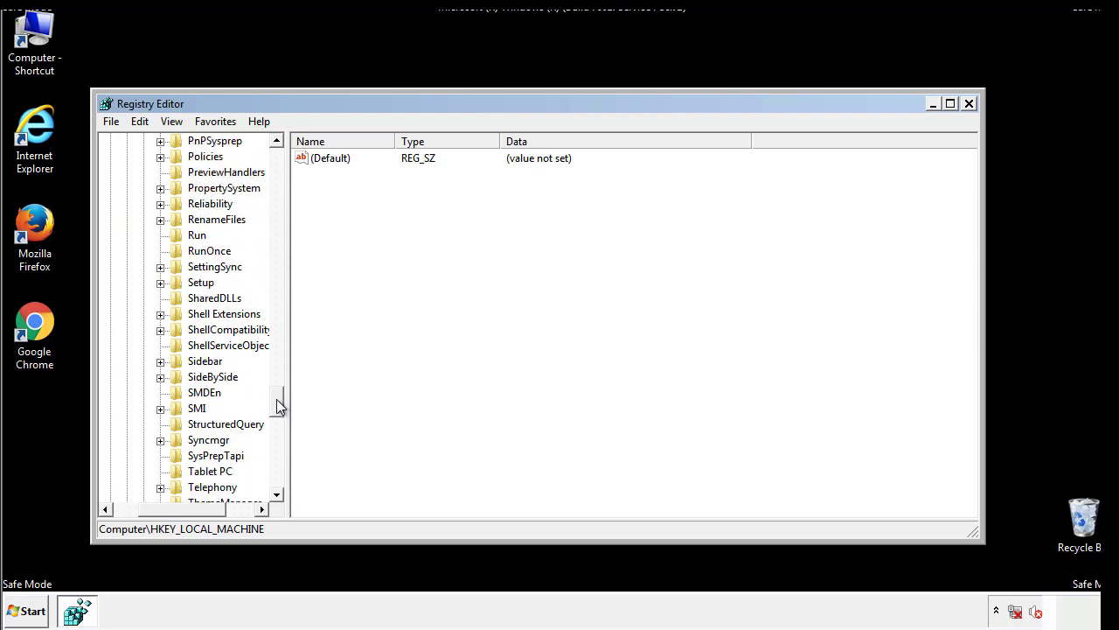
click(196, 235)
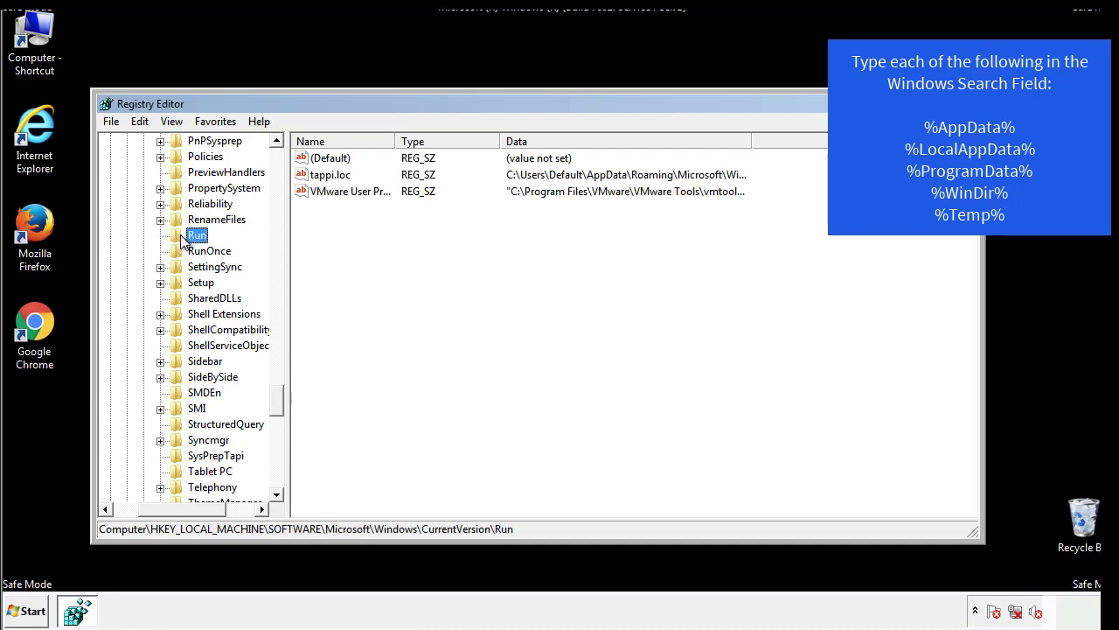
Step: Permanently delete the tappi.loc value from the Run key and confirm the deletion
click(329, 175)
right_click(324, 176)
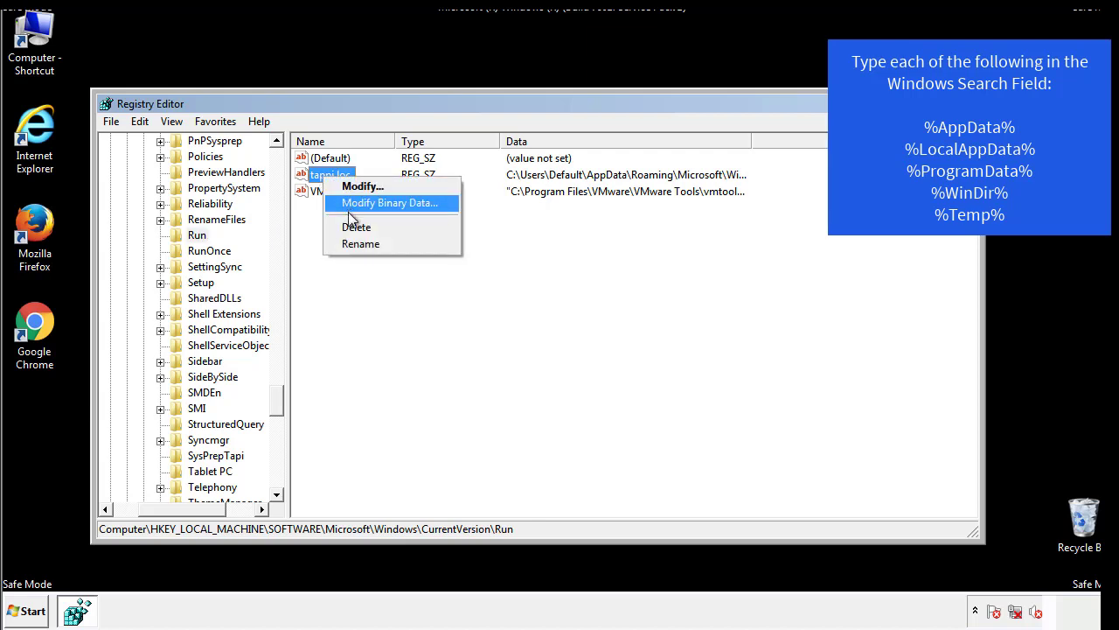
click(349, 223)
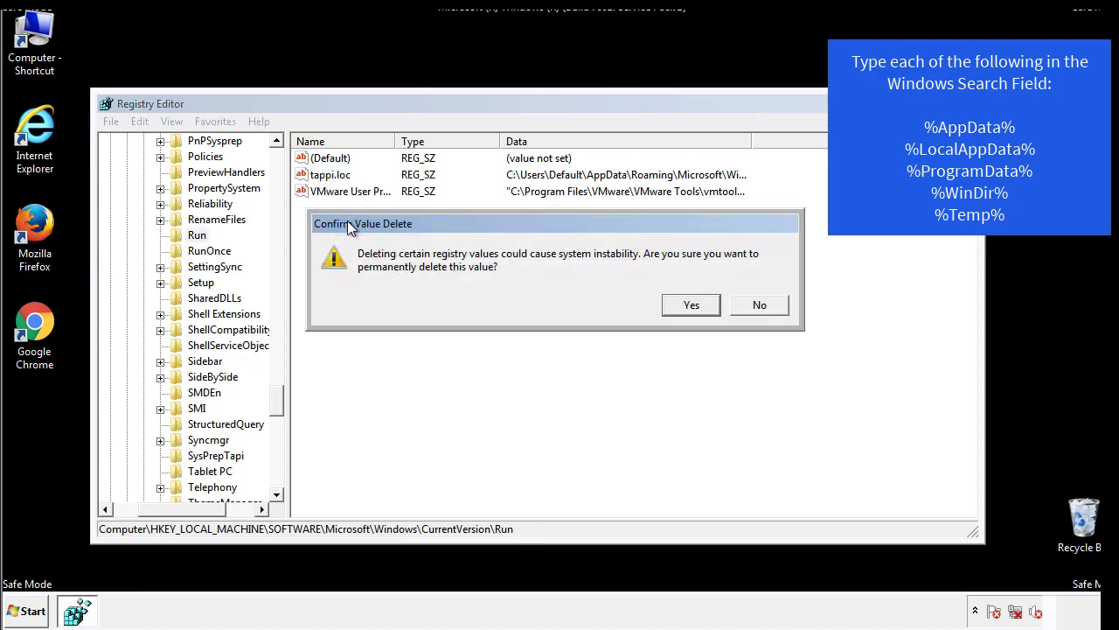
click(688, 305)
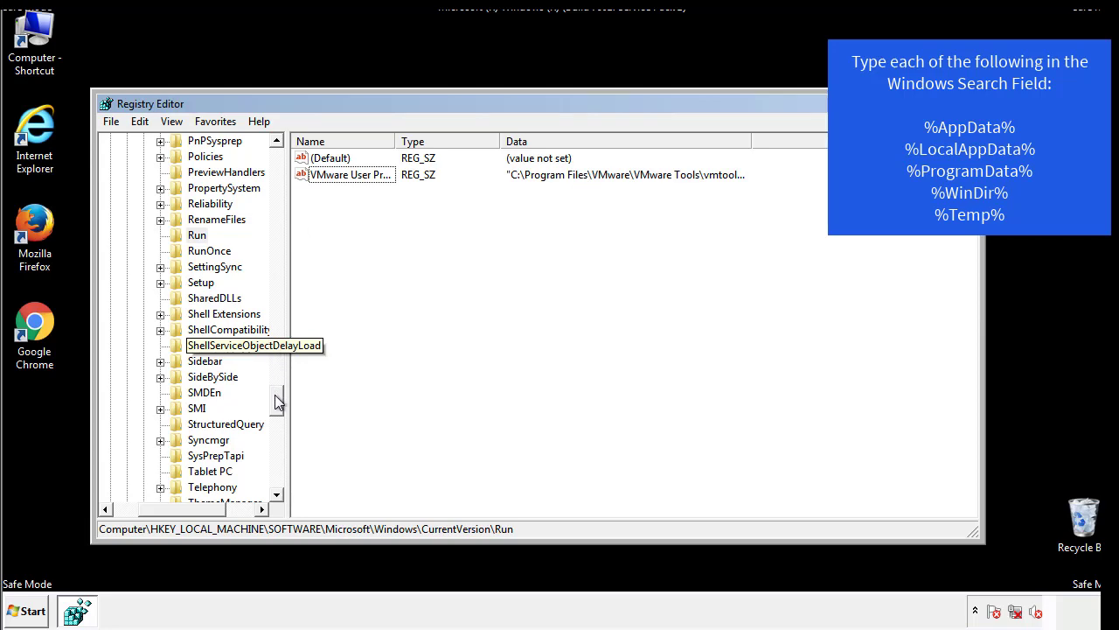
Step: Collapse the HKEY_LOCAL_MACHINE branch and expand HKEY_CURRENT_USER in the registry tree
drag(280, 399, 275, 485)
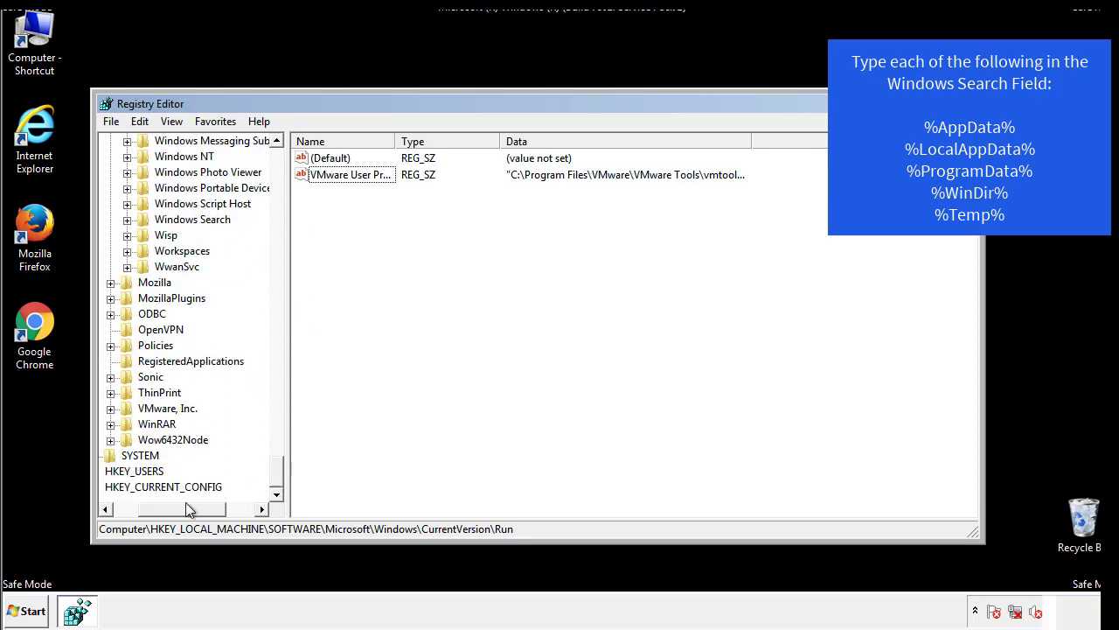
drag(186, 504, 151, 514)
drag(277, 472, 289, 167)
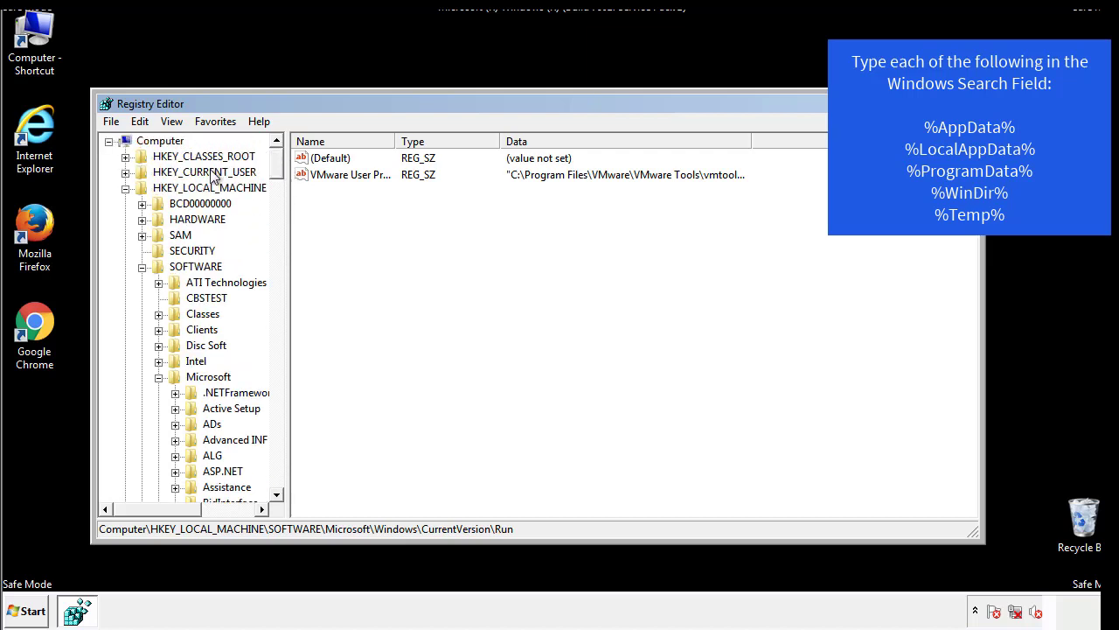
click(125, 188)
click(125, 173)
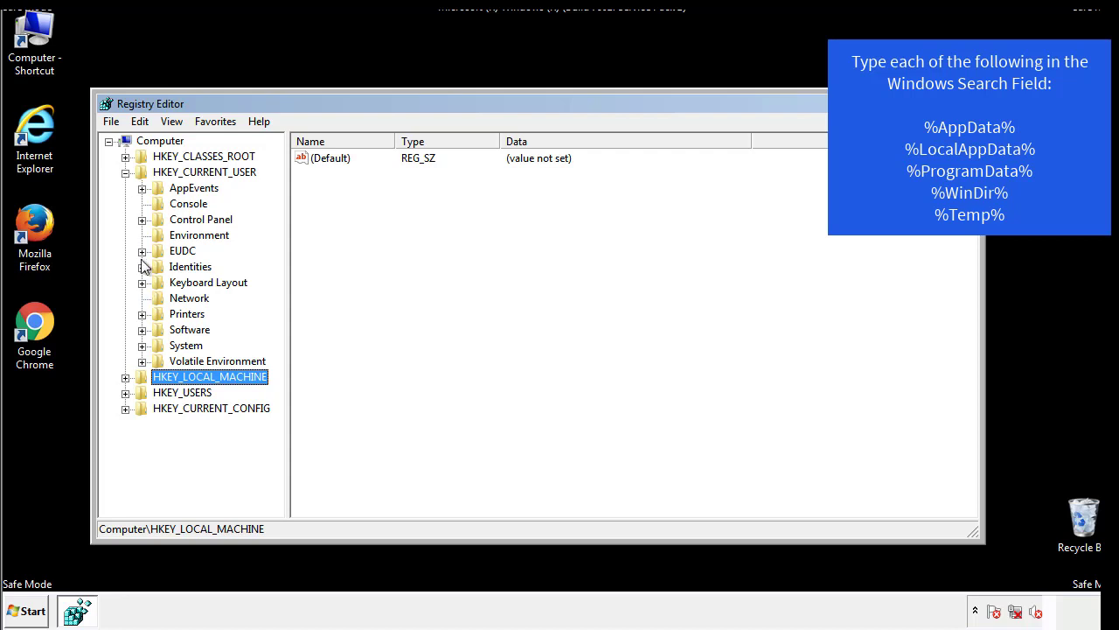
Step: Open Software\Microsoft\Windows\CurrentVersion\Run under HKEY_CURRENT_USER and examine its values for suspicious startup entries
click(141, 329)
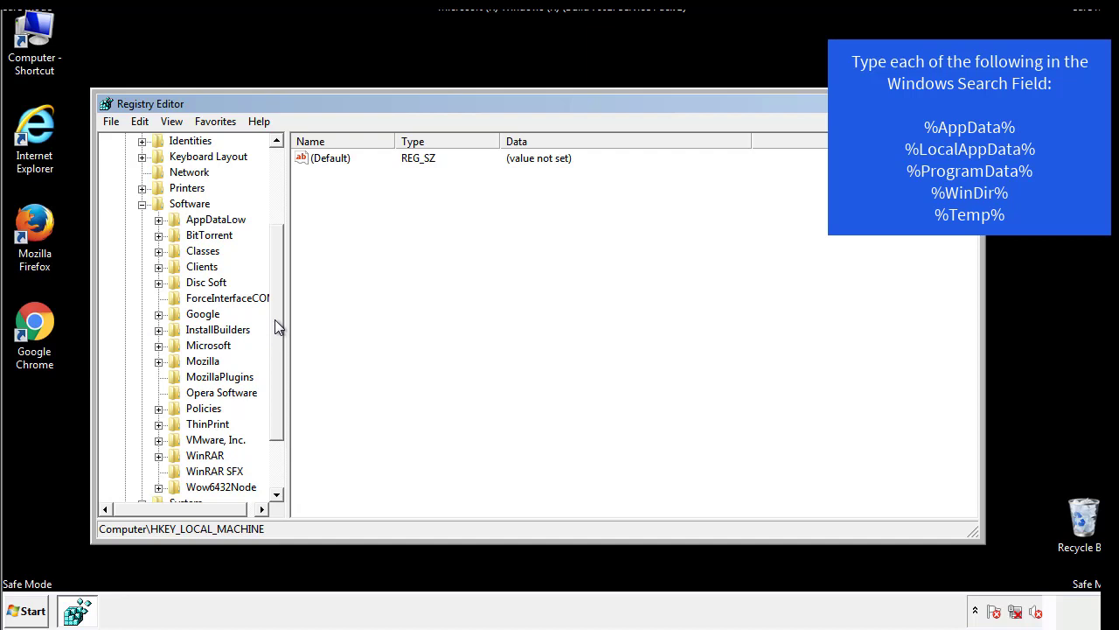
drag(274, 319, 275, 337)
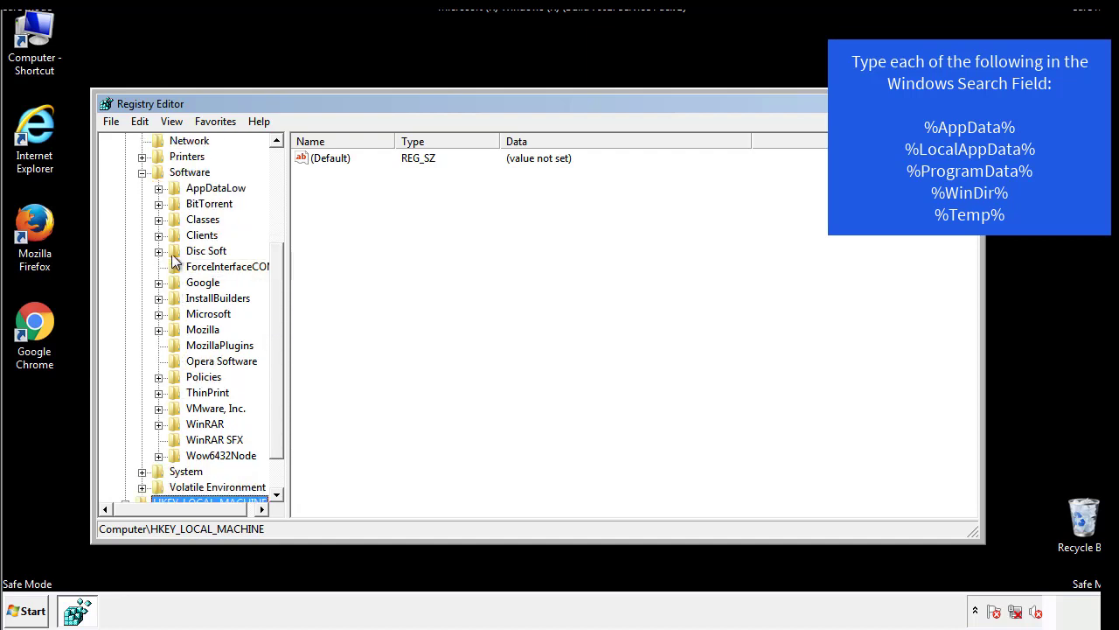
click(158, 314)
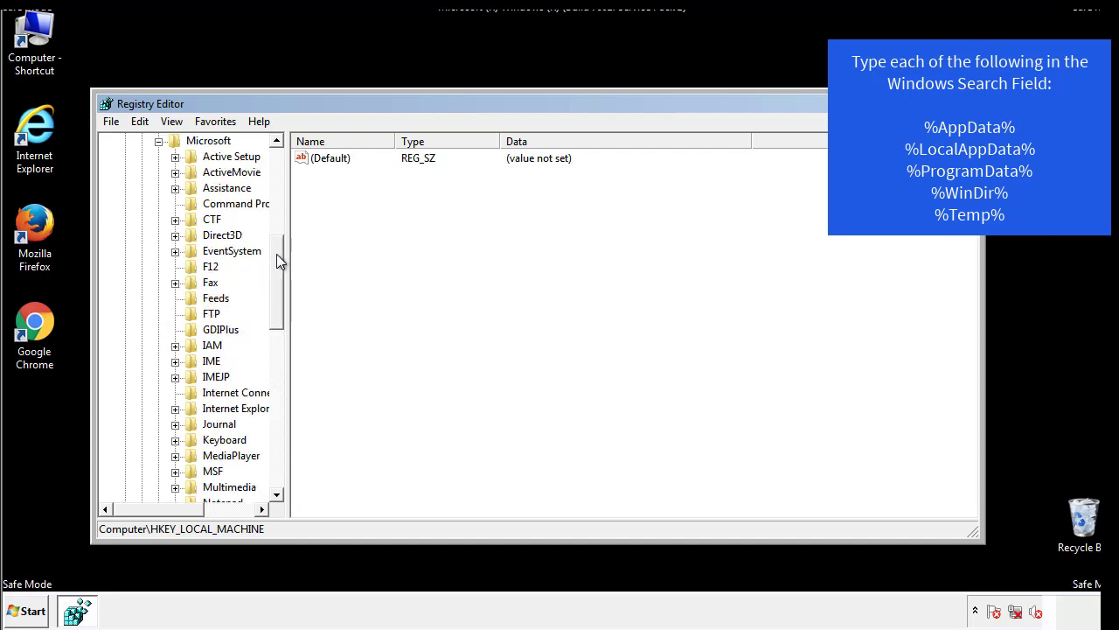
drag(276, 253, 276, 364)
click(175, 298)
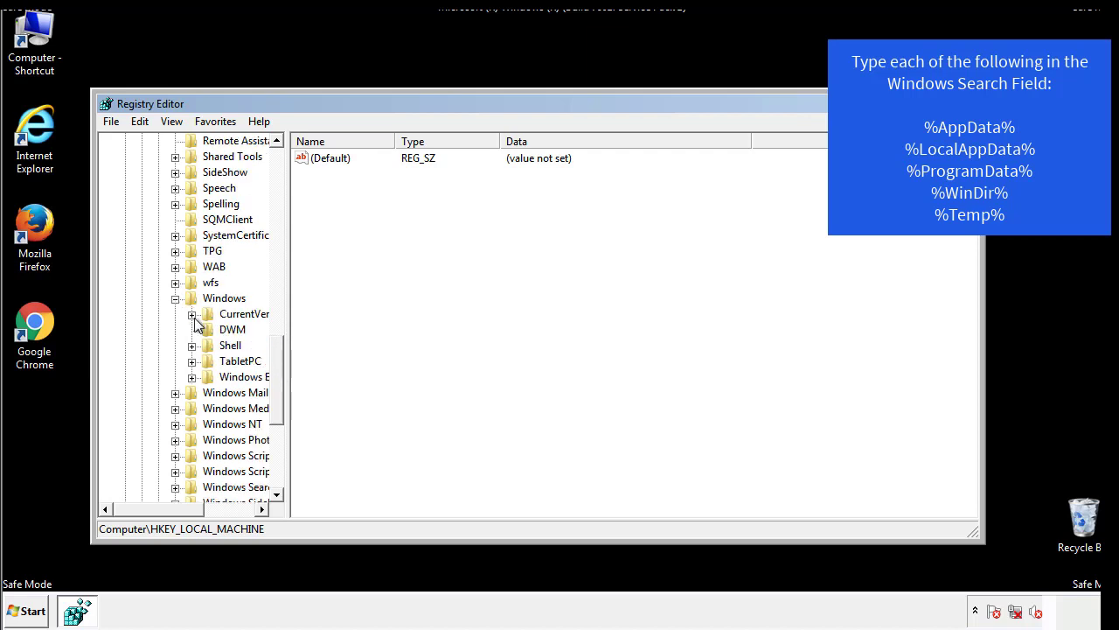
click(191, 314)
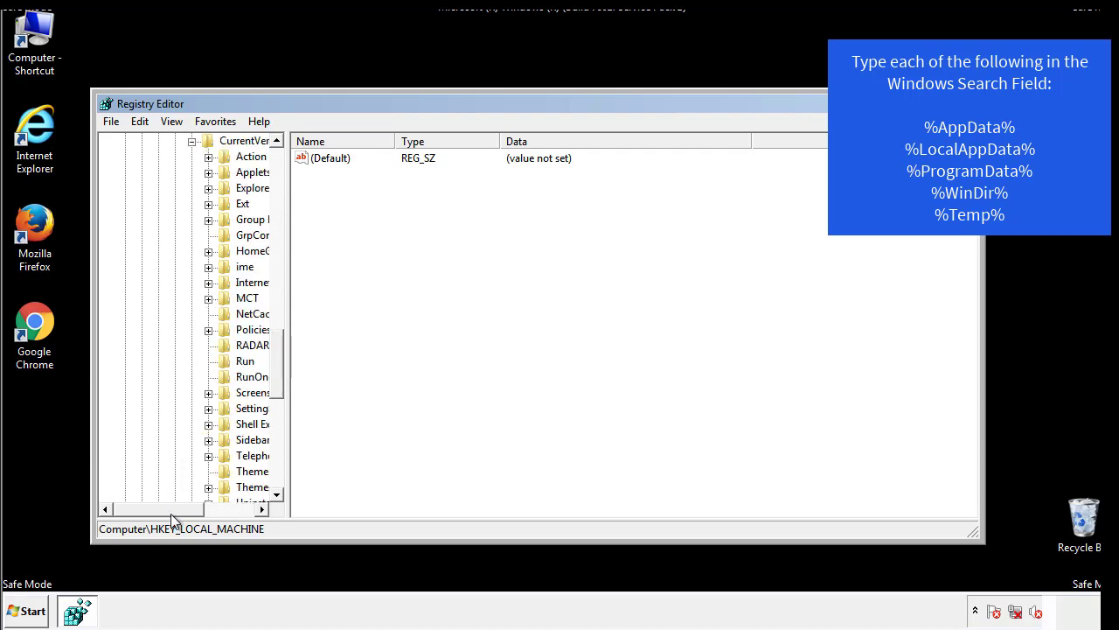
drag(171, 513, 201, 510)
click(194, 360)
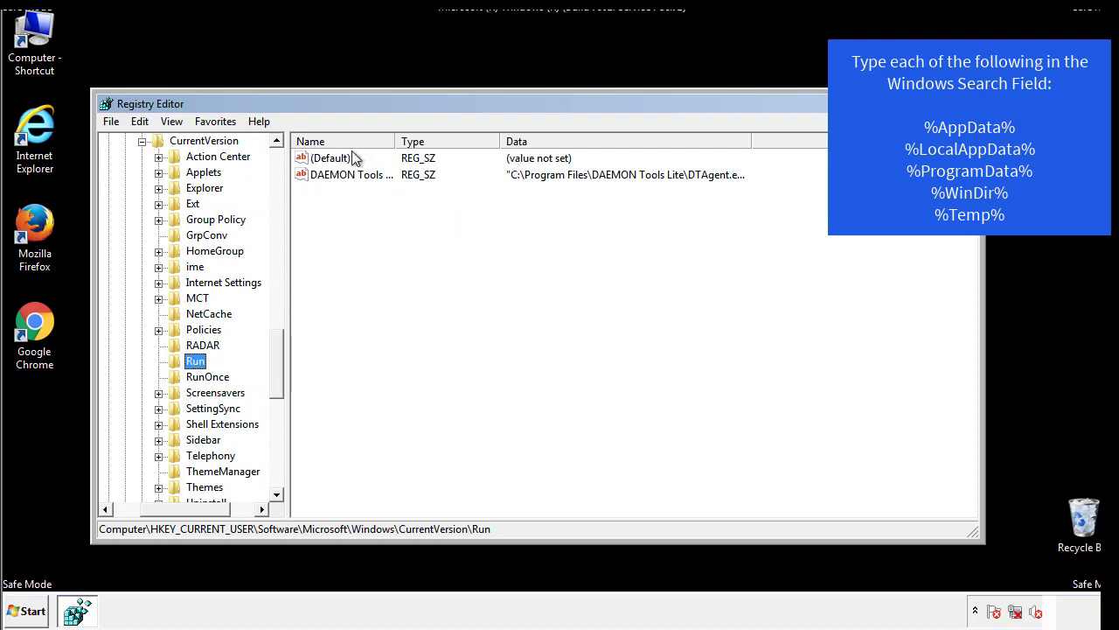
click(413, 196)
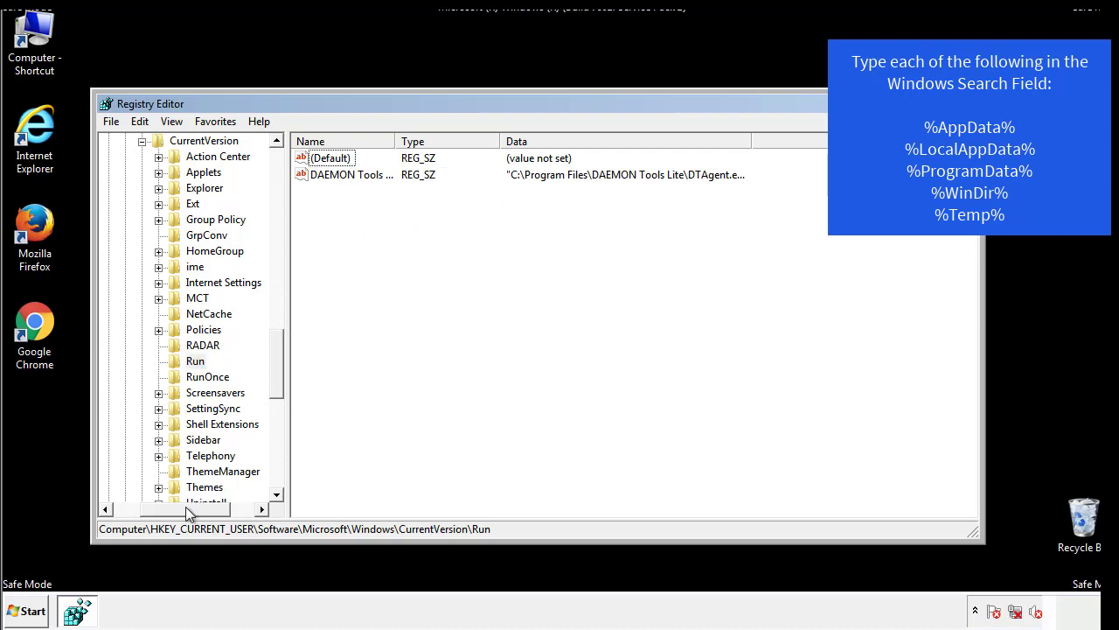
Step: Collapse the Windows key under HKEY_CURRENT_USER\Software\Microsoft
drag(185, 507, 163, 508)
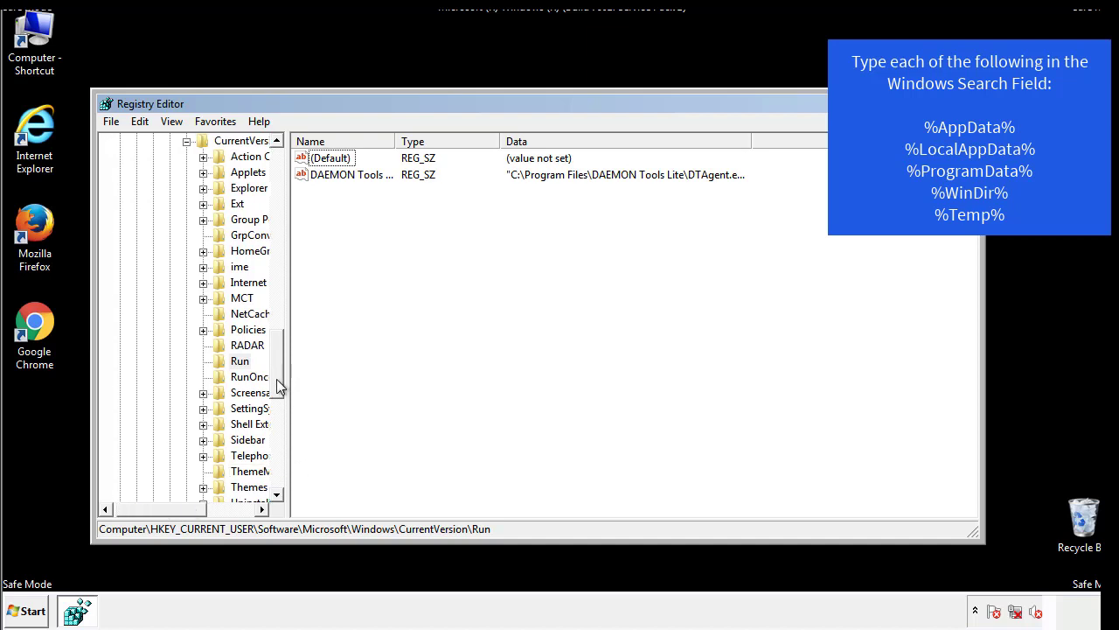
drag(279, 386, 279, 314)
click(170, 409)
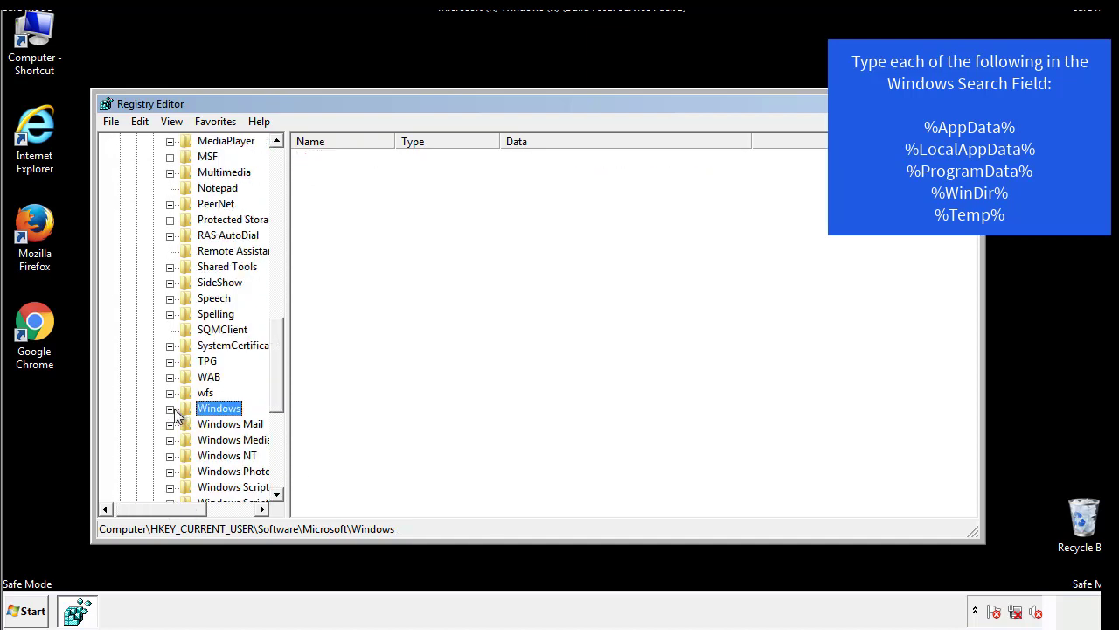
drag(279, 393, 280, 196)
Step: Search the registry keys, values and data for %appdata% and for %temp%
click(151, 125)
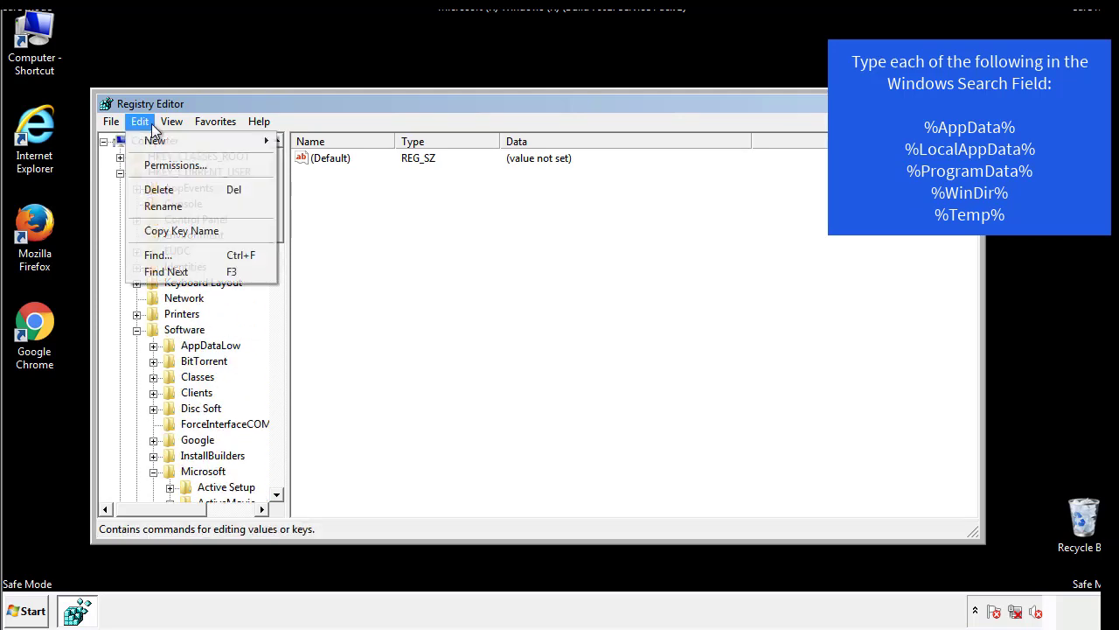
click(153, 255)
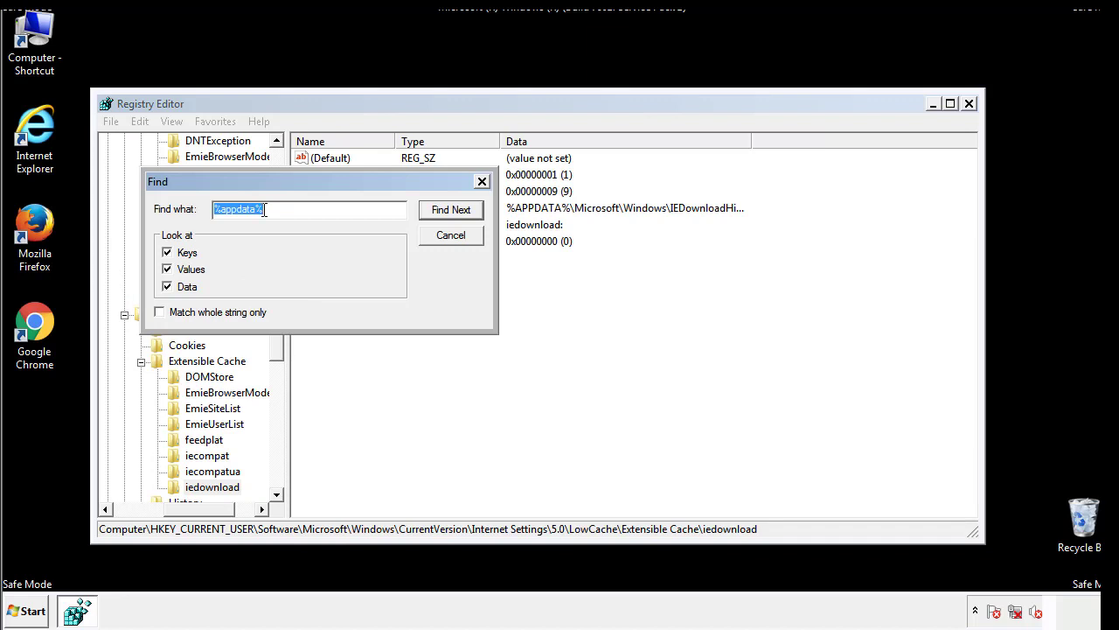
text(%temp%)
key(Return)
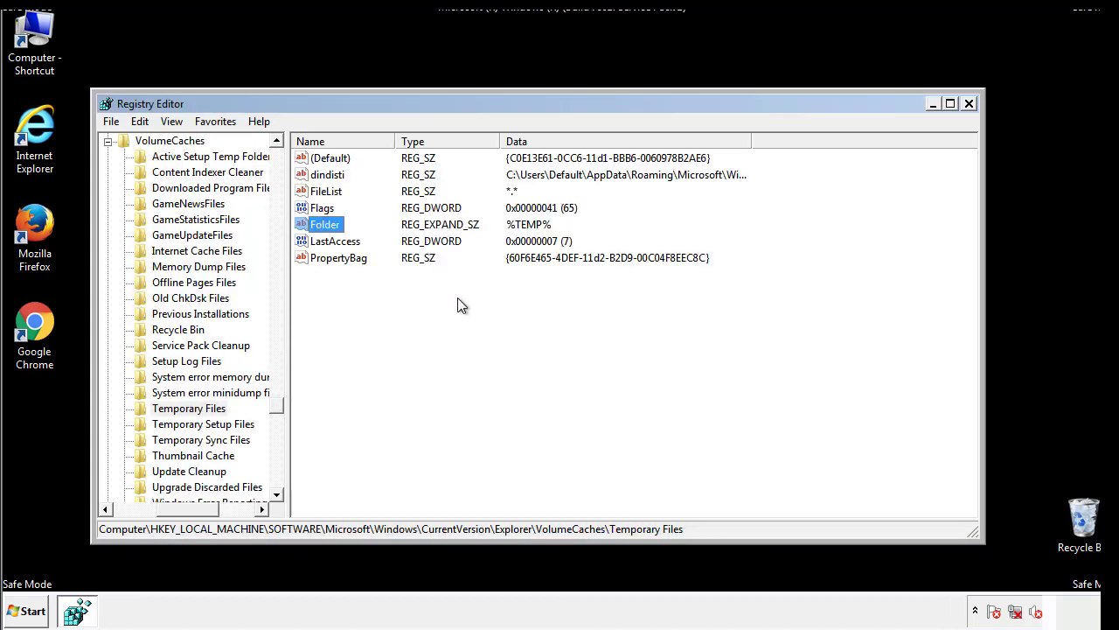
Step: Select all values of the Temporary Files key under VolumeCaches, permanently delete them and clear the selection
drag(360, 280, 315, 159)
right_click(316, 159)
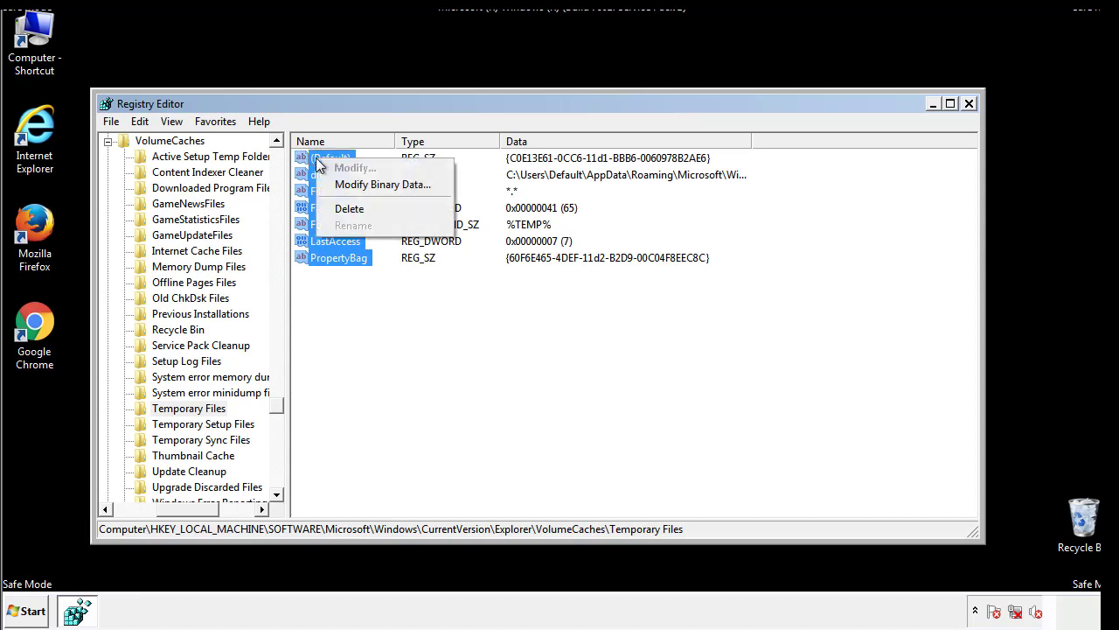
click(339, 208)
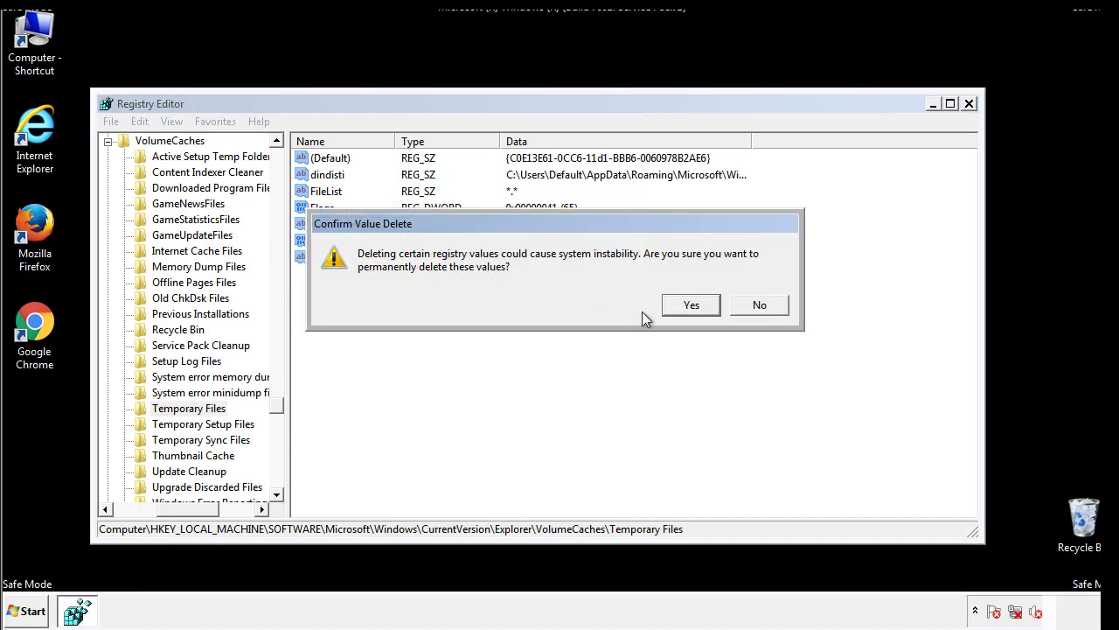
click(715, 307)
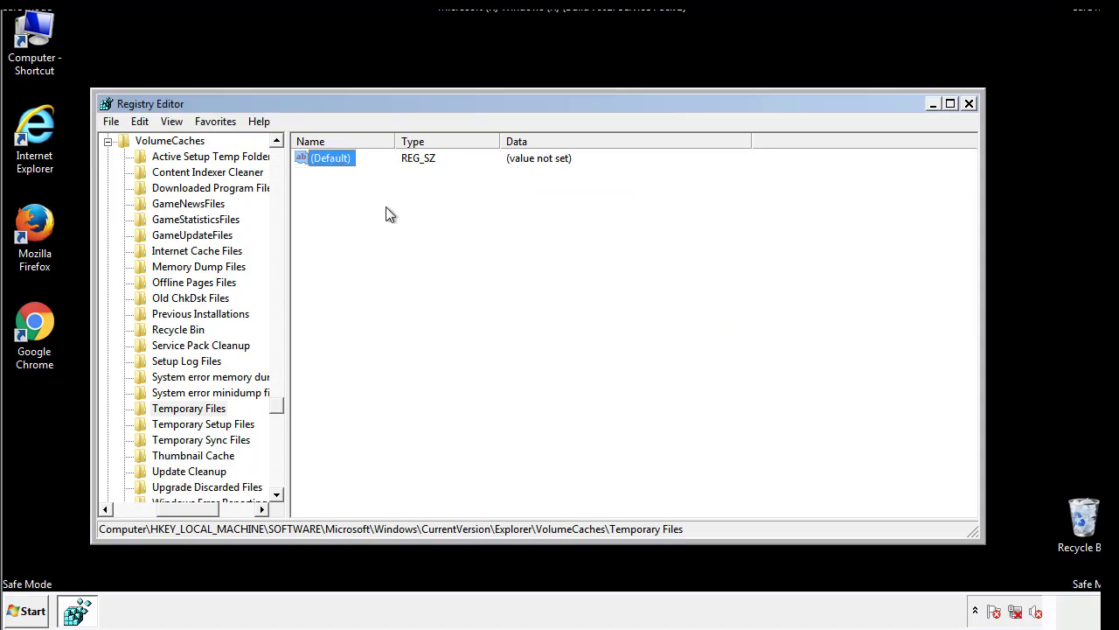
click(390, 215)
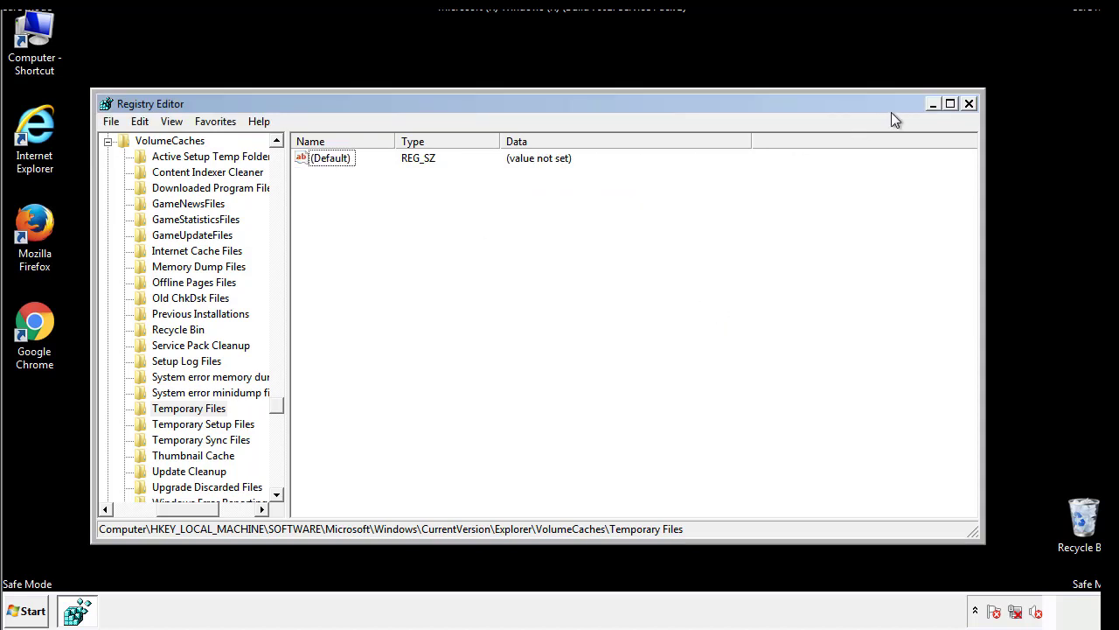
Step: Close the Registry Editor and launch System Configuration with msconfig
click(970, 104)
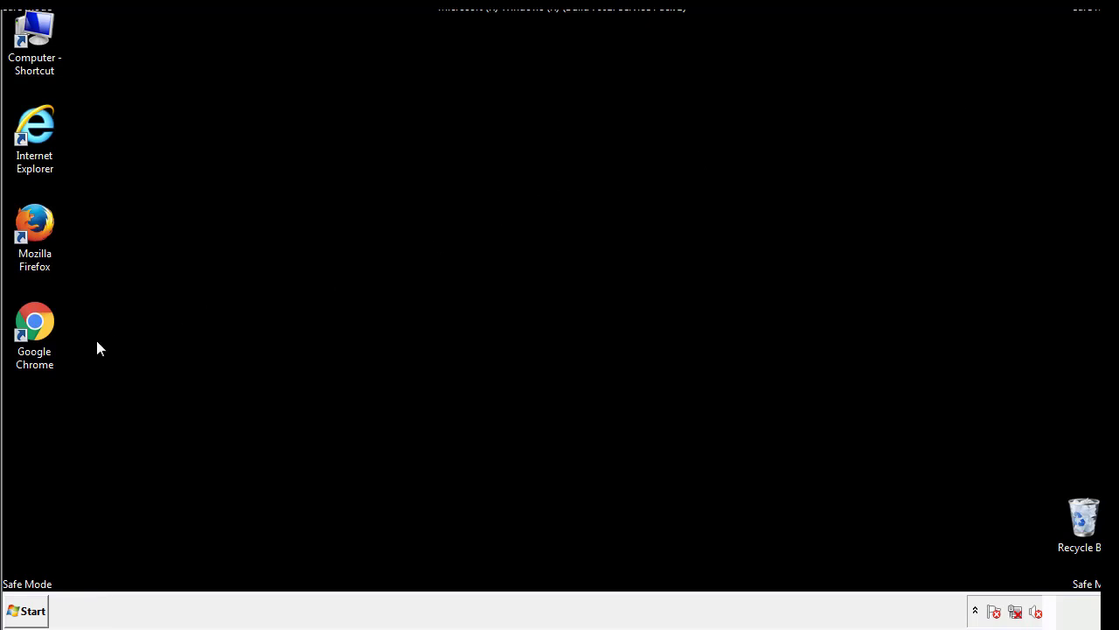
click(24, 612)
click(61, 572)
text(ms)
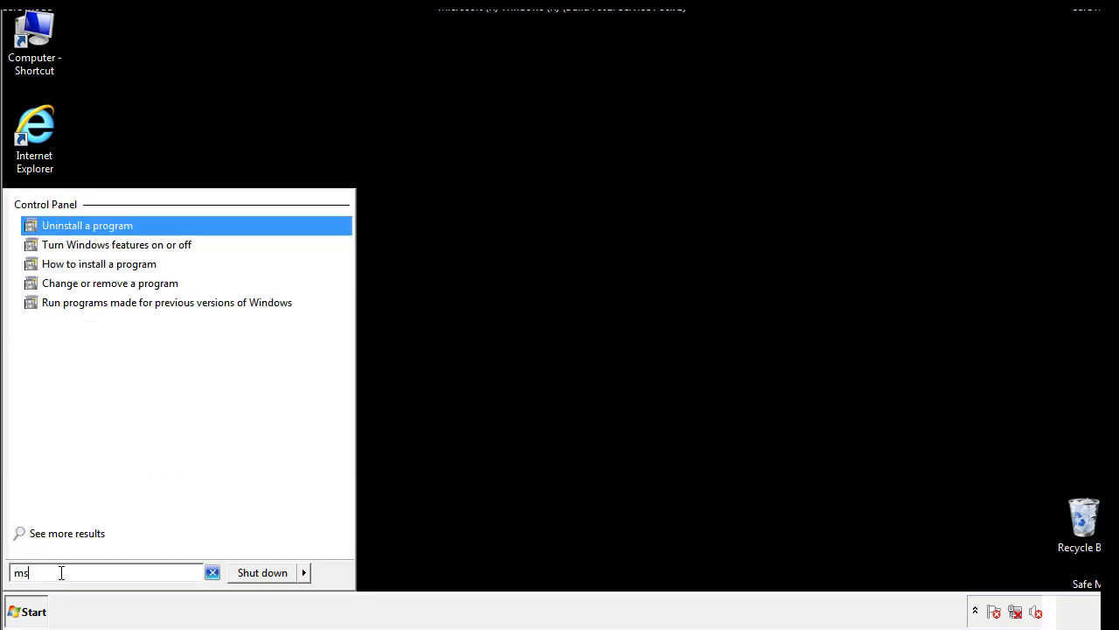
text(confgi)
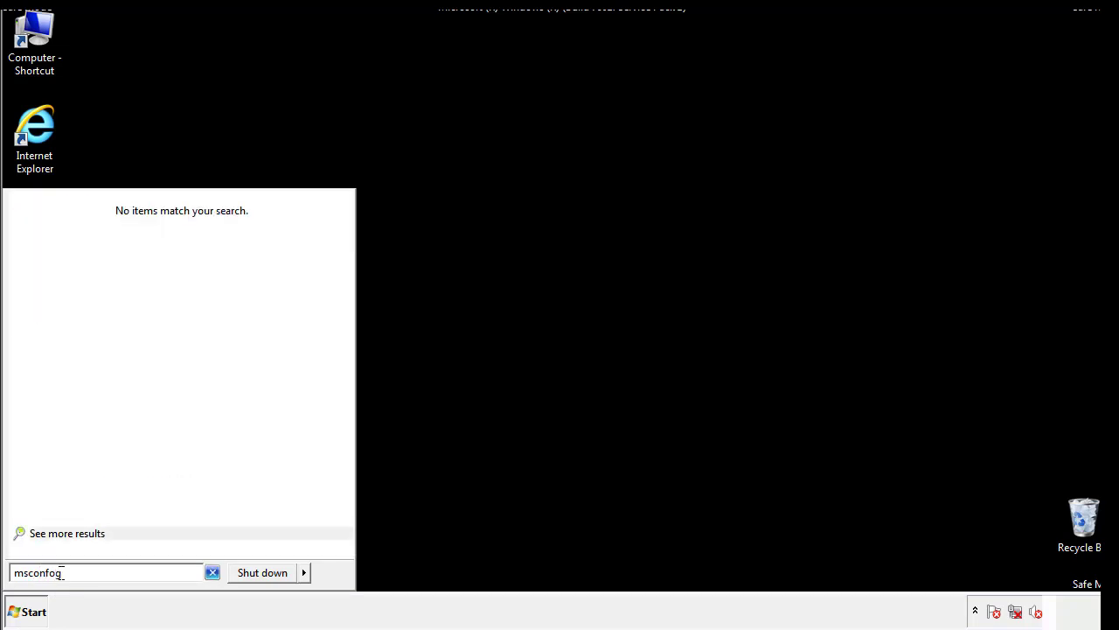
key(BackSpace)
key(BackSpace)
text(ig)
key(Return)
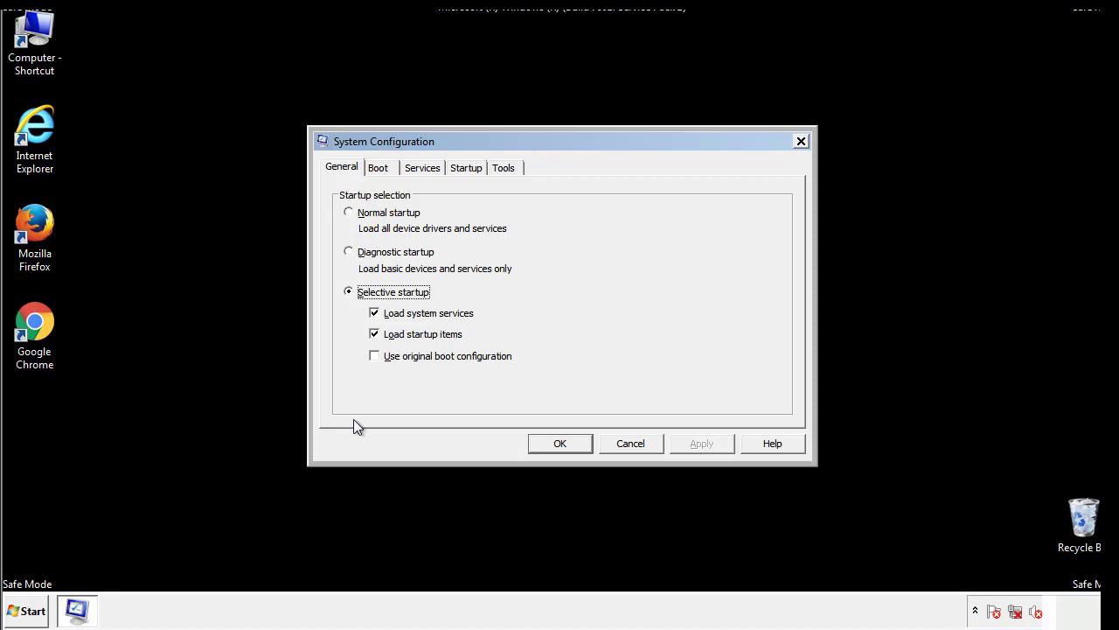
Step: Turn off the Safe boot option for Windows 7, apply the change and restart the computer
click(377, 168)
click(351, 336)
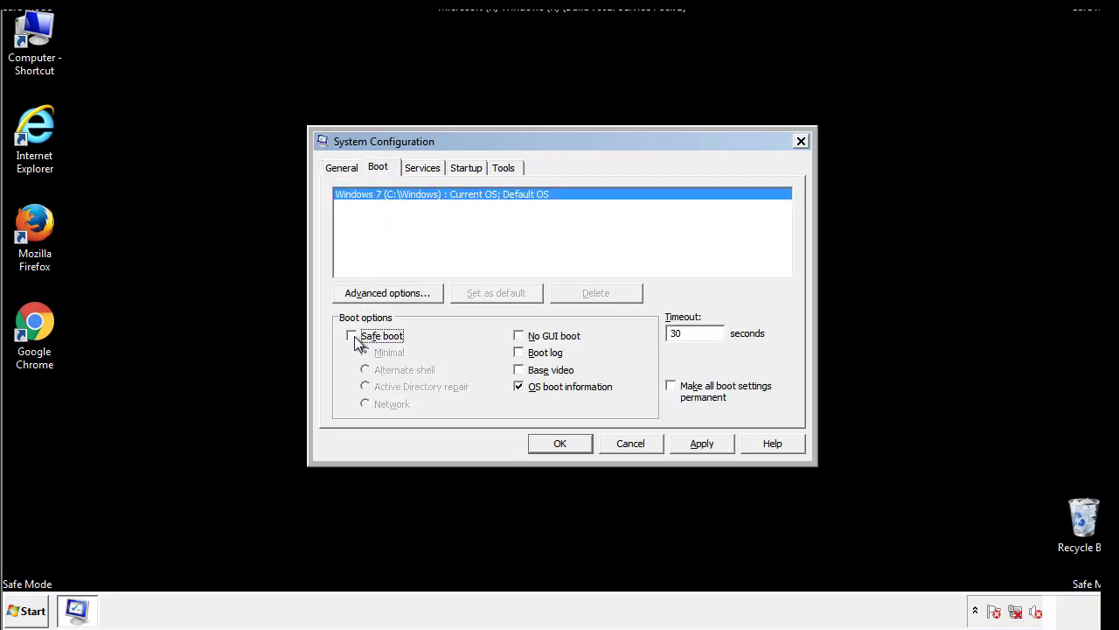
click(702, 444)
click(582, 444)
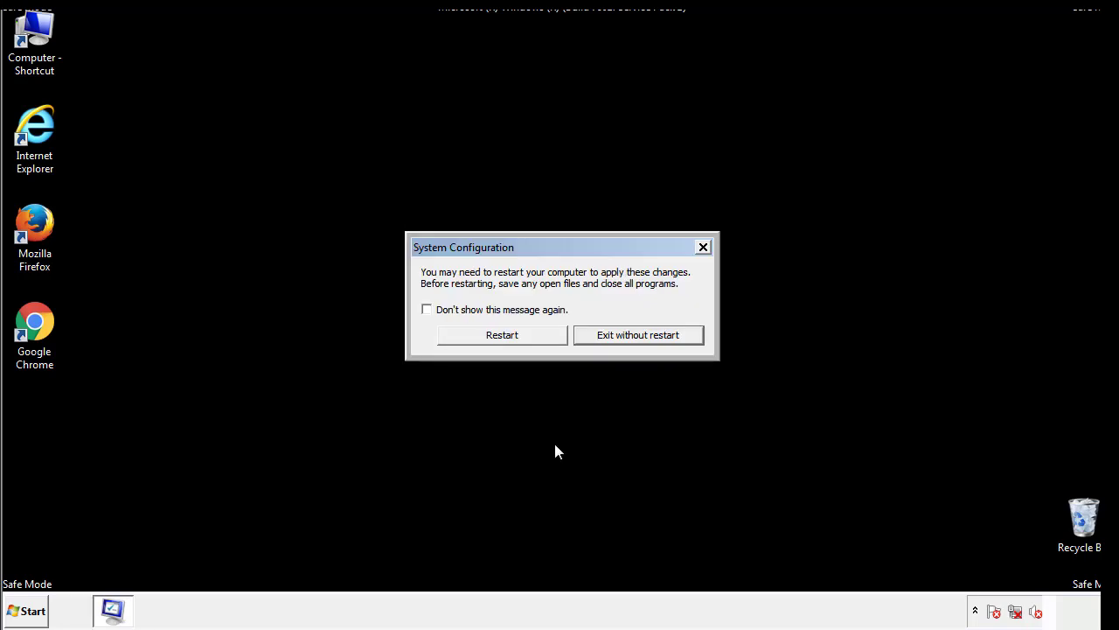
click(518, 342)
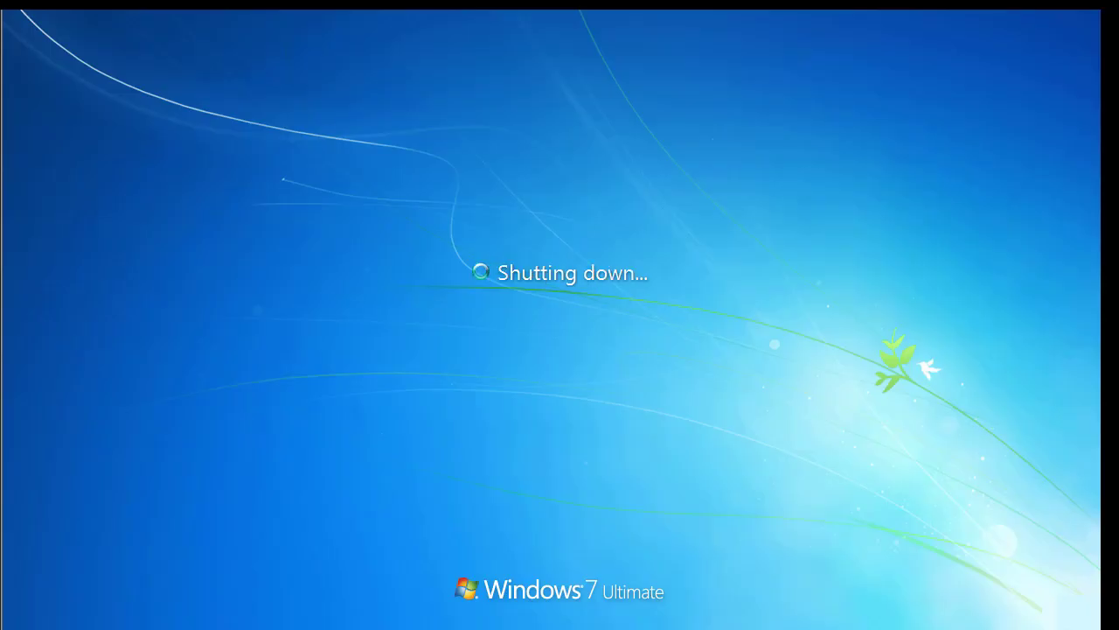